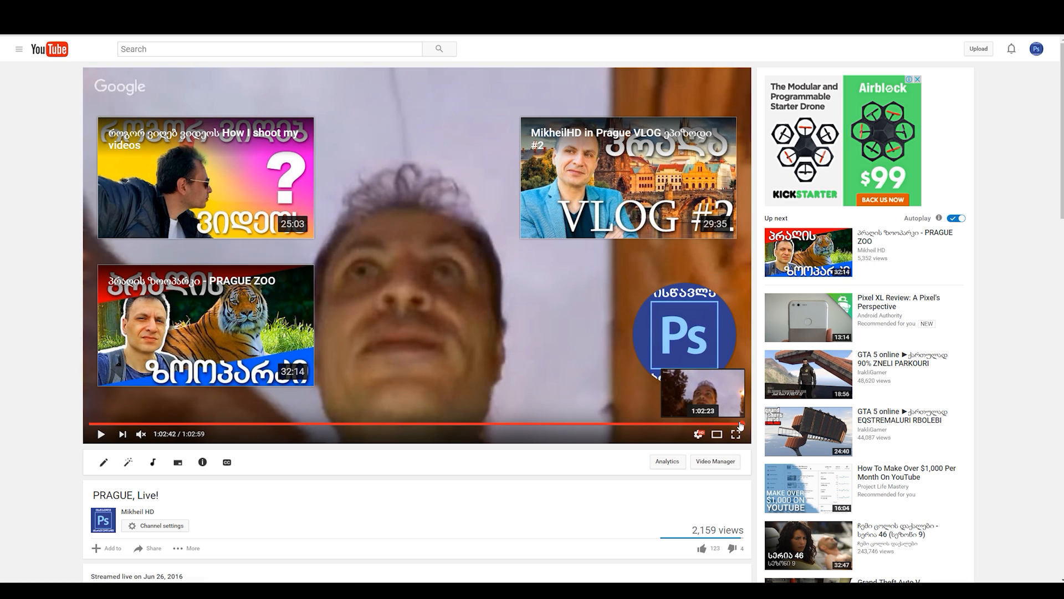
Step: Play the last part of the PRAGUE, Live! video to view its end screen elements, starting from about 1:02:23
left_click(739, 424)
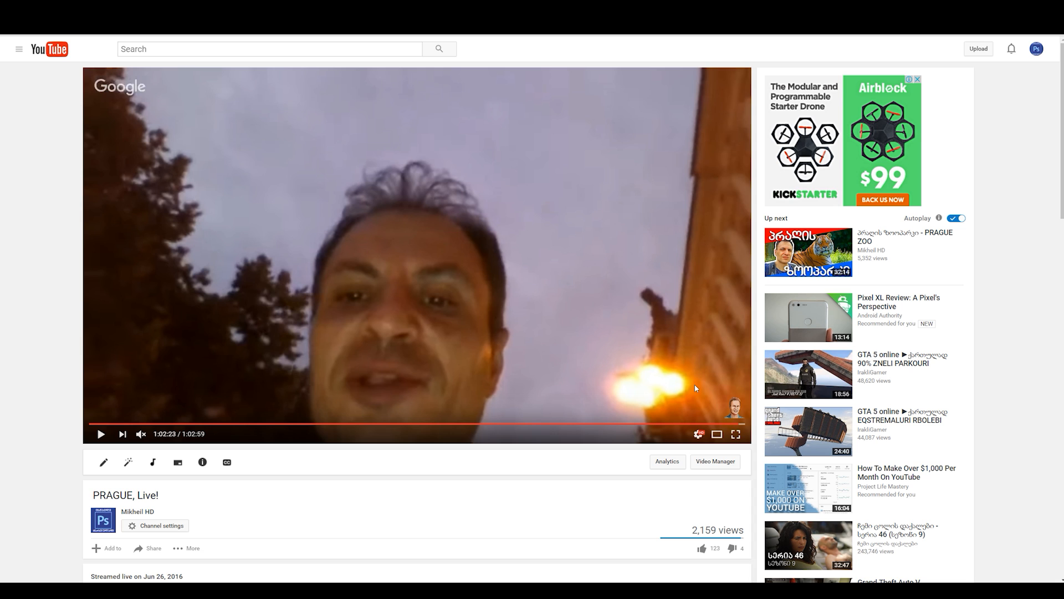
left_click(591, 324)
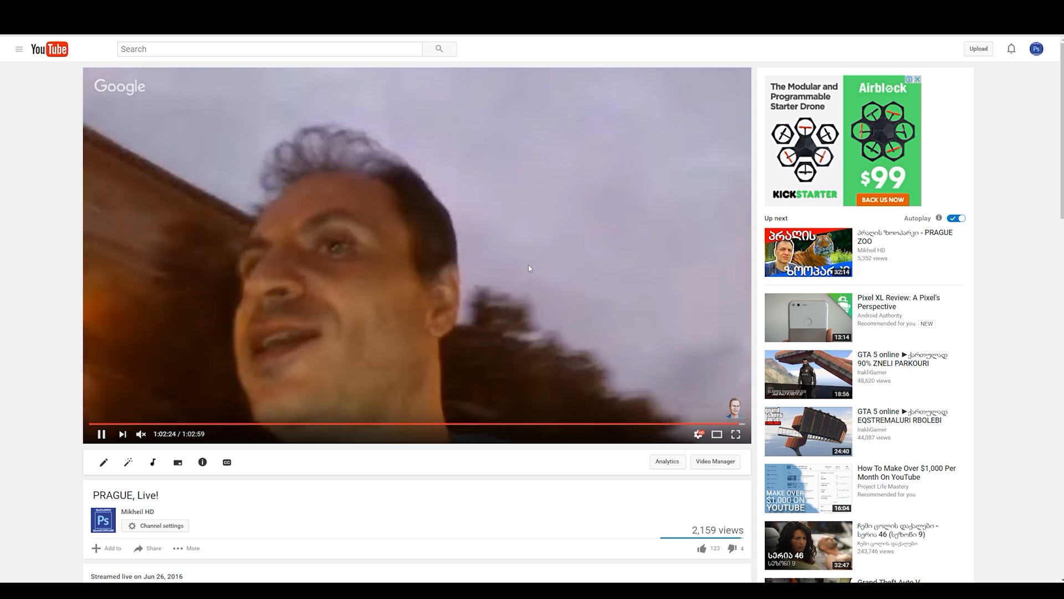
left_click(528, 267)
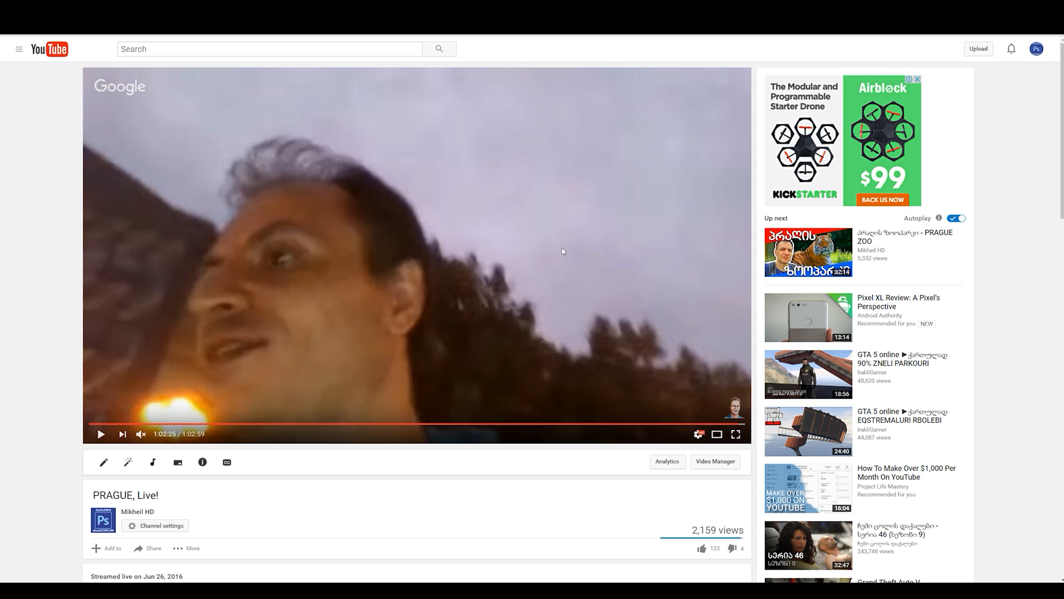
left_click(628, 254)
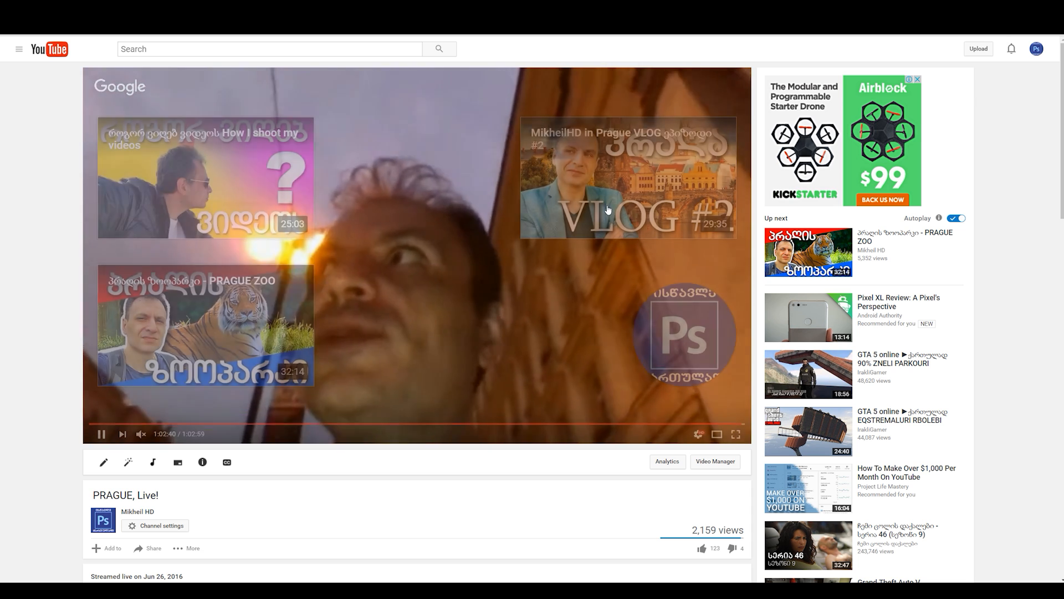
left_click(464, 247)
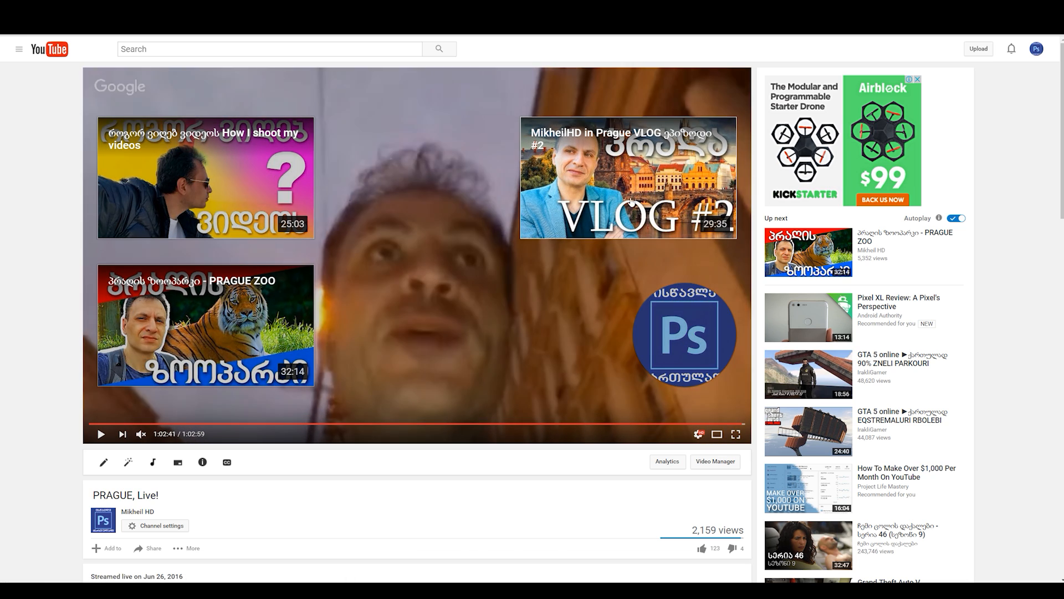
mouse_move(686, 361)
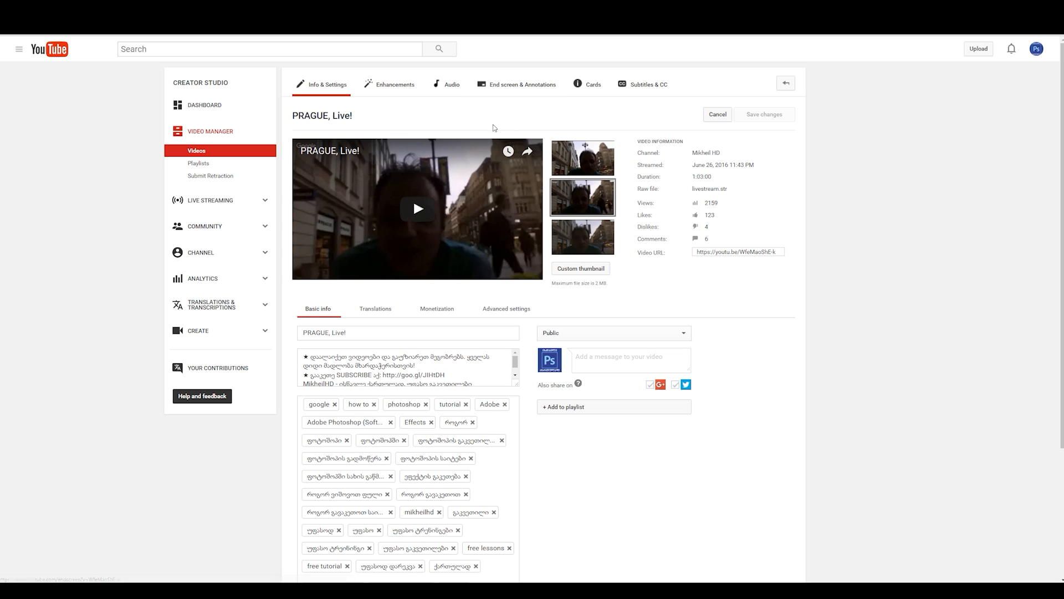
Step: Open the end screen editor for PRAGUE, Live! and delete its three video elements and the Subscribe element
left_click(515, 87)
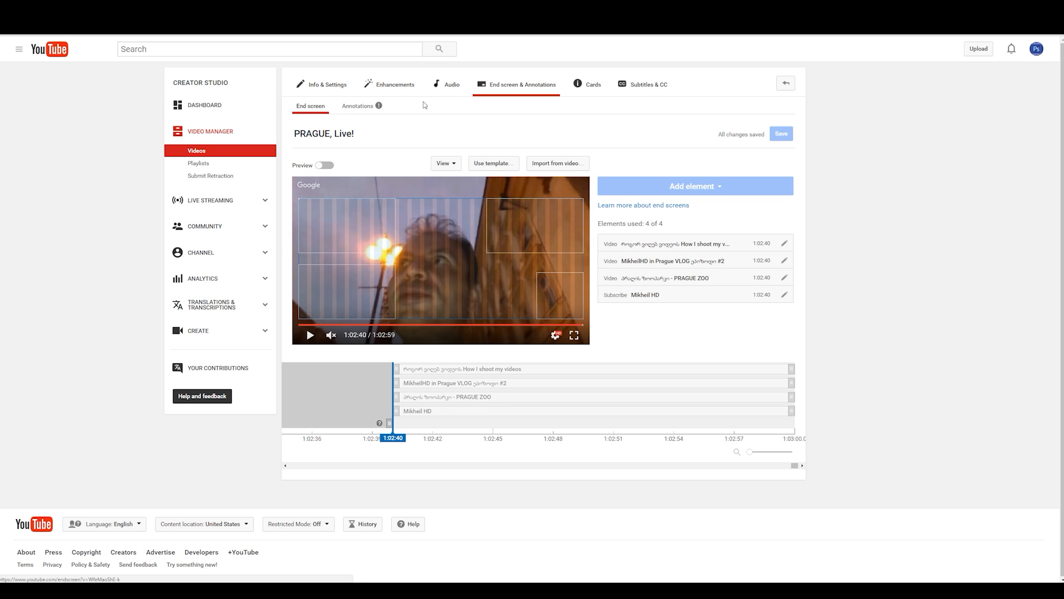
mouse_move(351, 106)
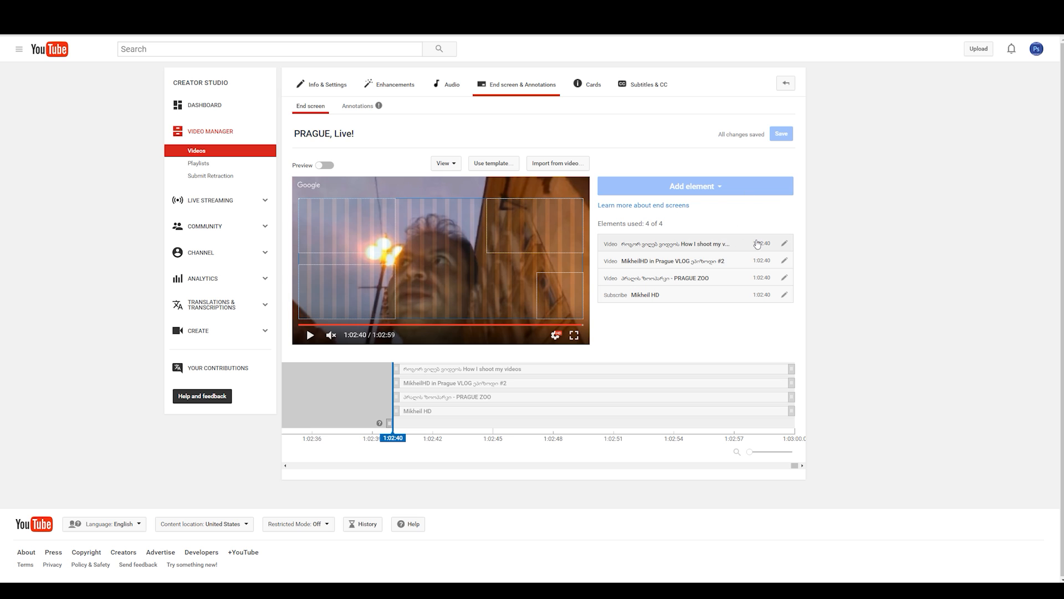
left_click(782, 245)
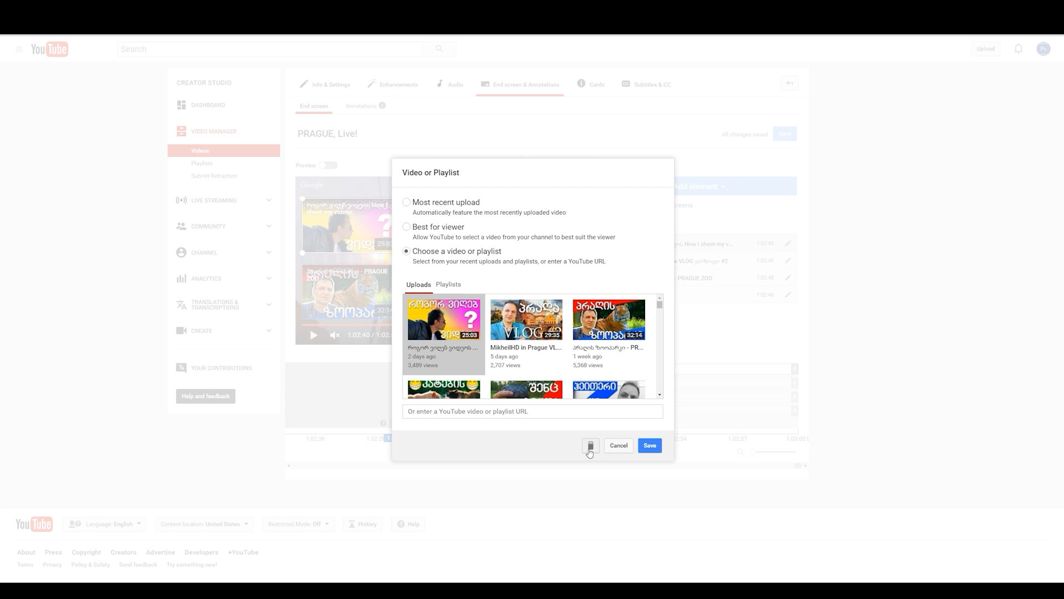
left_click(589, 444)
left_click(783, 243)
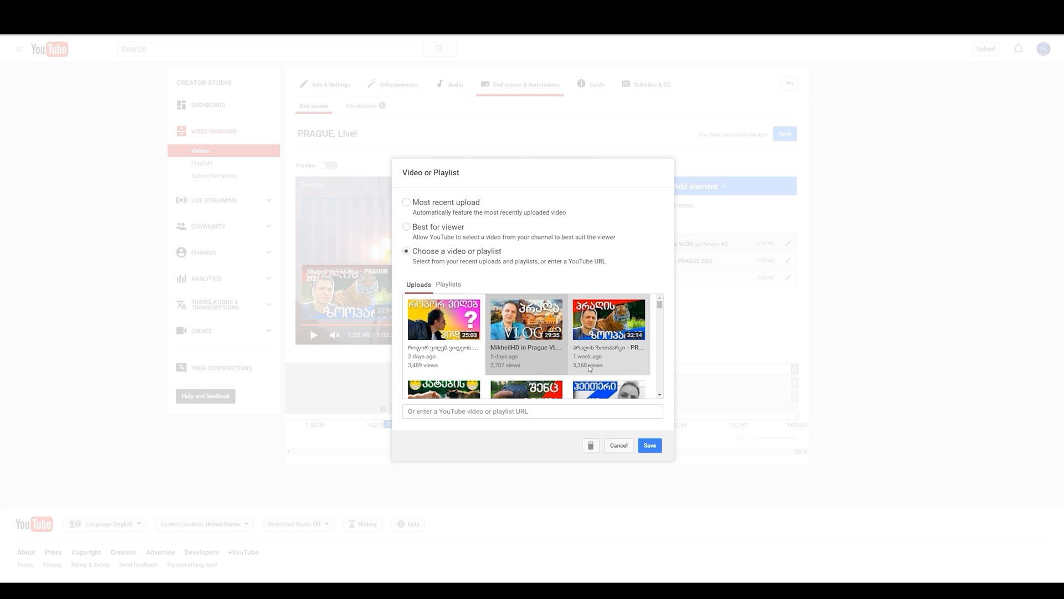
left_click(589, 444)
left_click(784, 244)
left_click(589, 445)
left_click(783, 245)
left_click(567, 329)
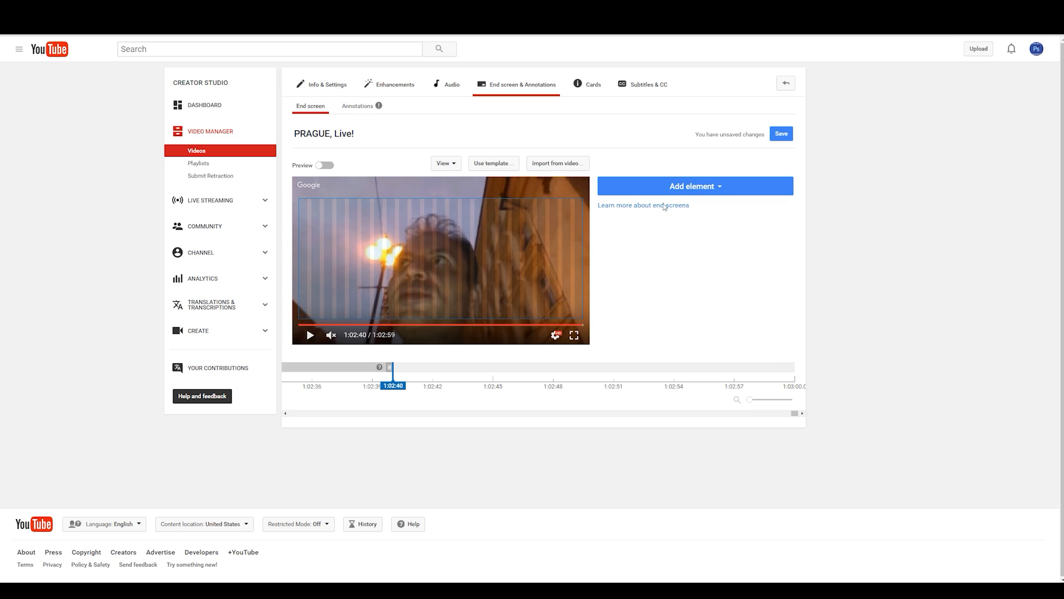
Step: Try to move the end screen's start marker to an earlier time on the timeline
left_click(390, 367)
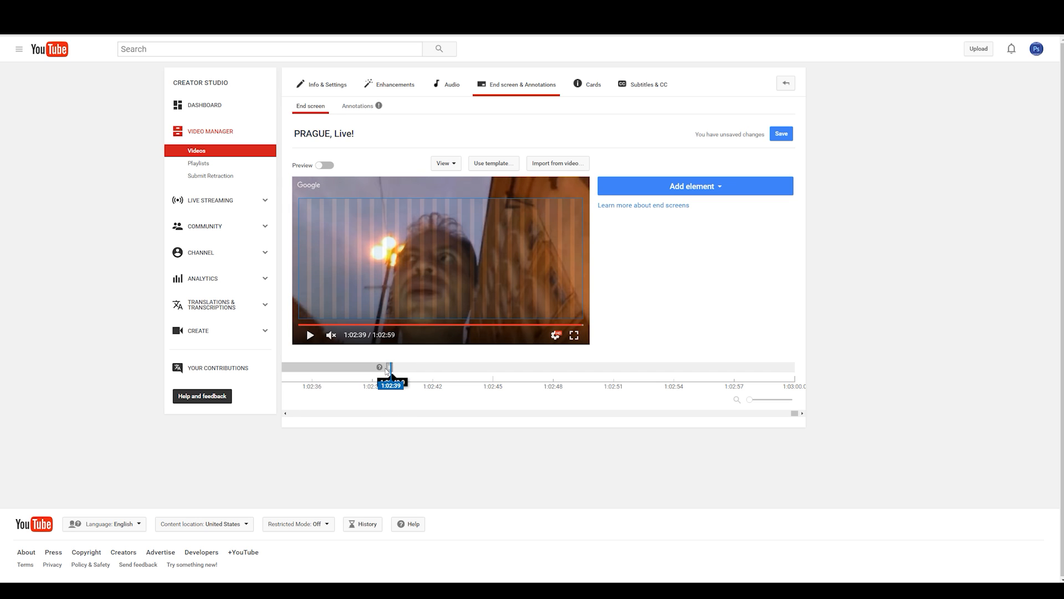
mouse_move(379, 367)
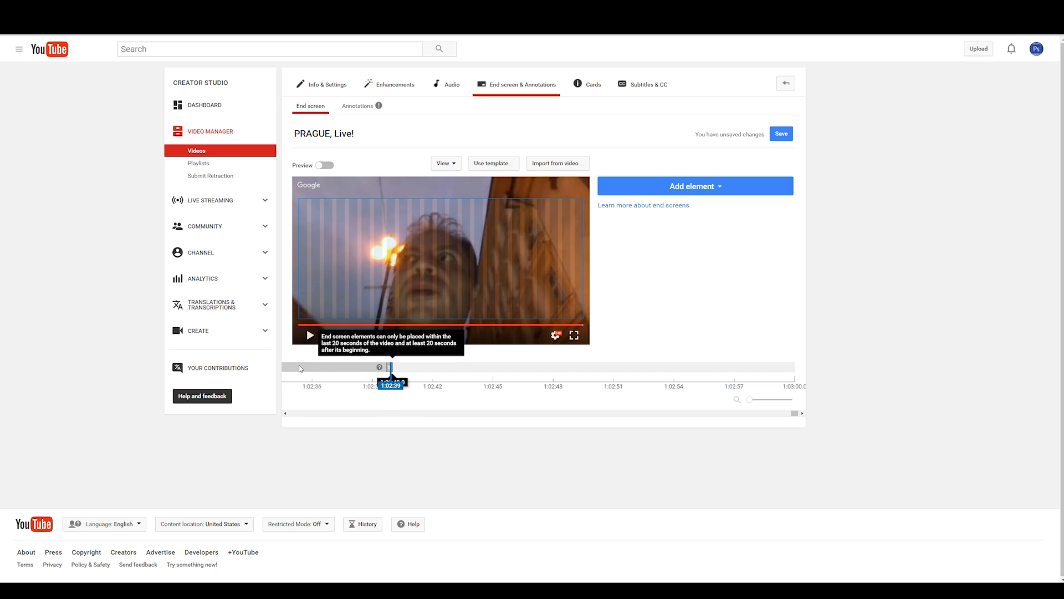
left_click_drag(390, 367, 332, 369)
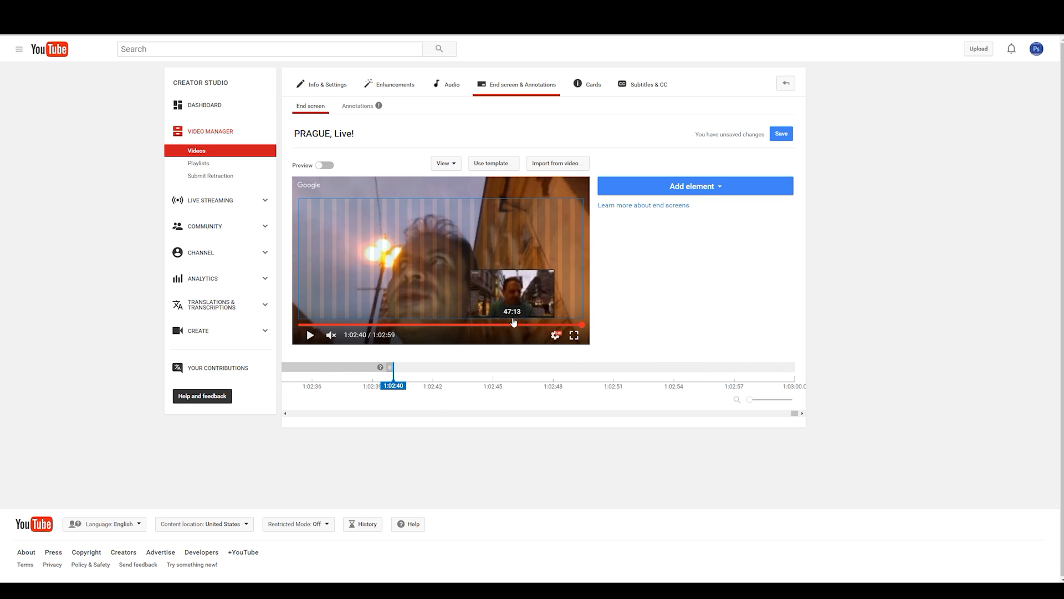
Step: Add a video element for the "How I shoot my videos" upload in the upper-left corner of the end screen
left_click(722, 192)
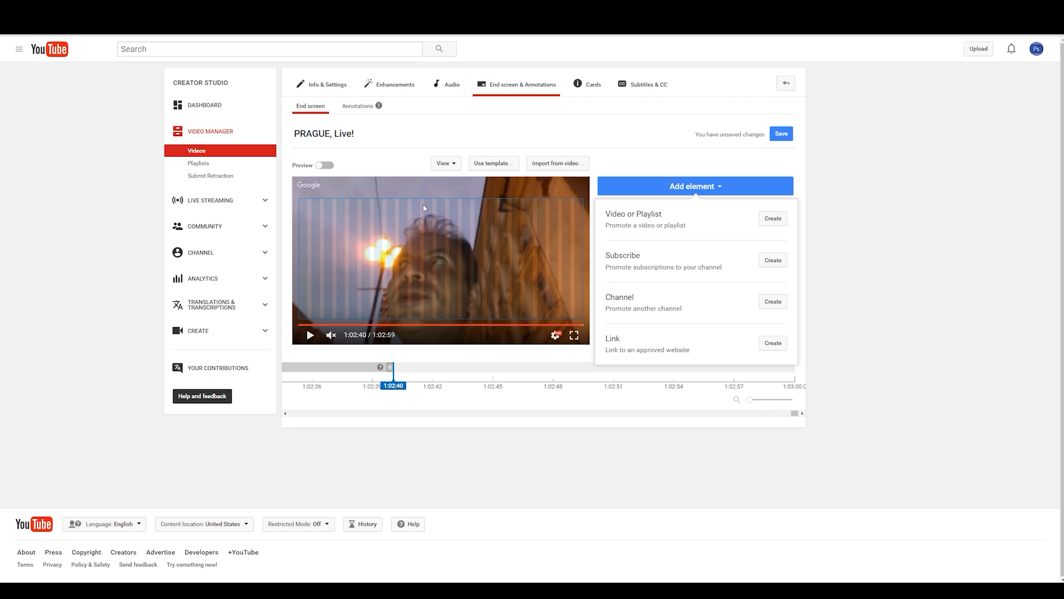
left_click(774, 219)
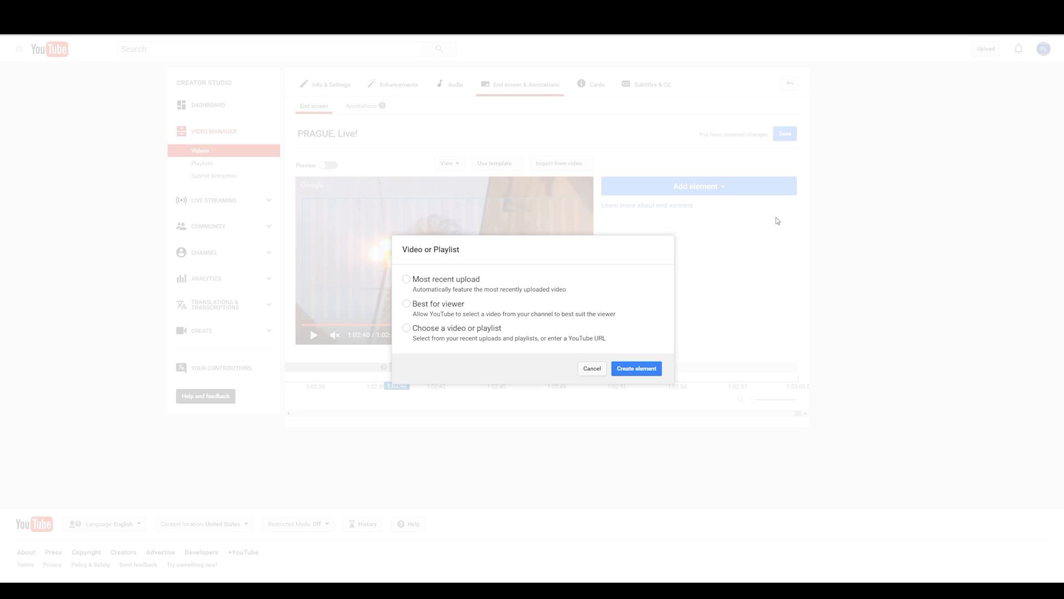
left_click(437, 333)
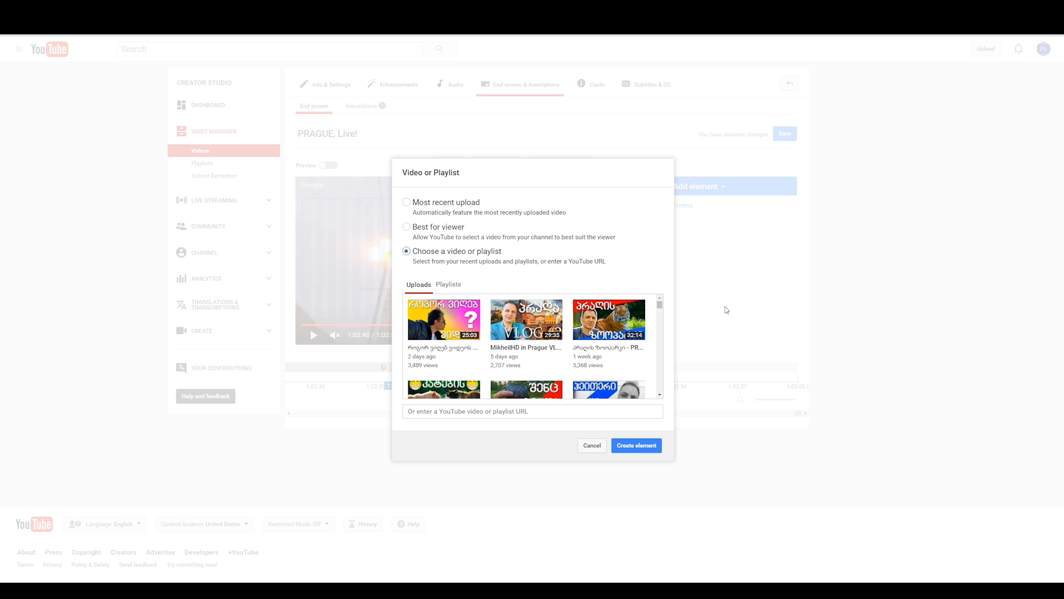
left_click(471, 320)
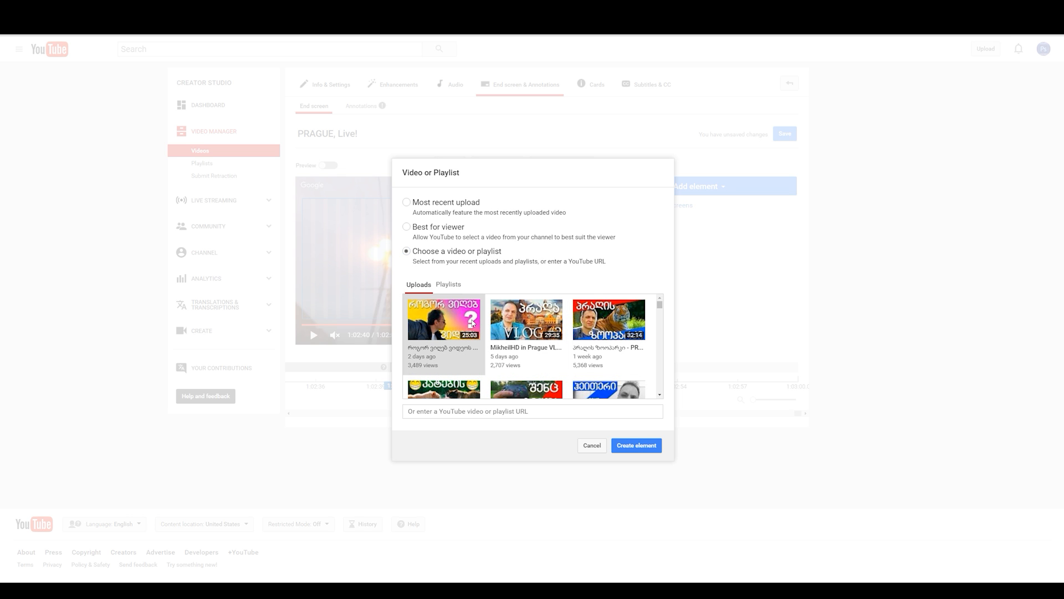
left_click(640, 446)
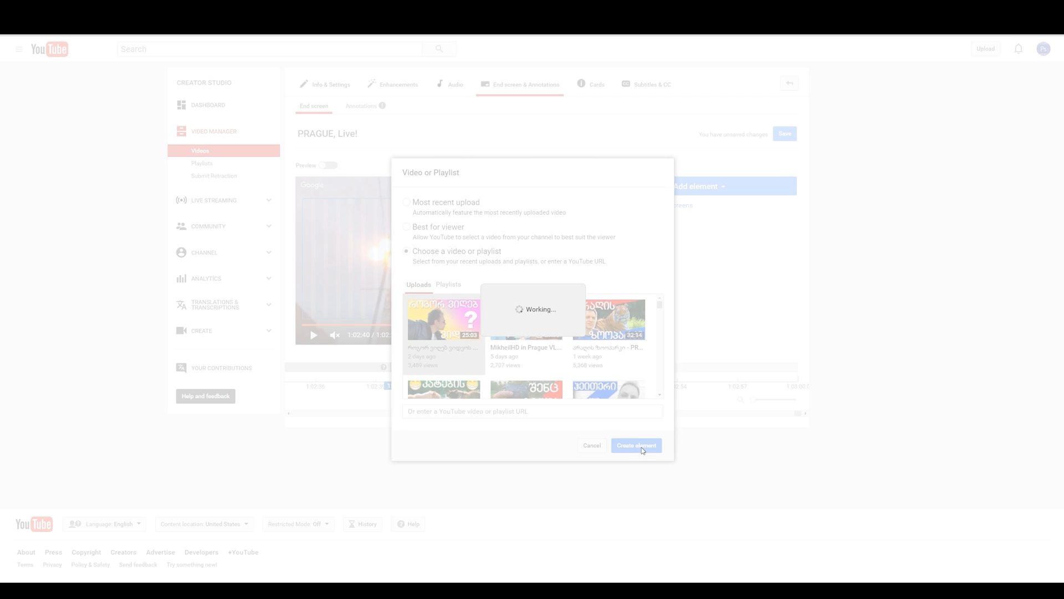
mouse_move(350, 222)
left_mouse_down()
mouse_move(358, 237)
mouse_move(351, 221)
left_mouse_up()
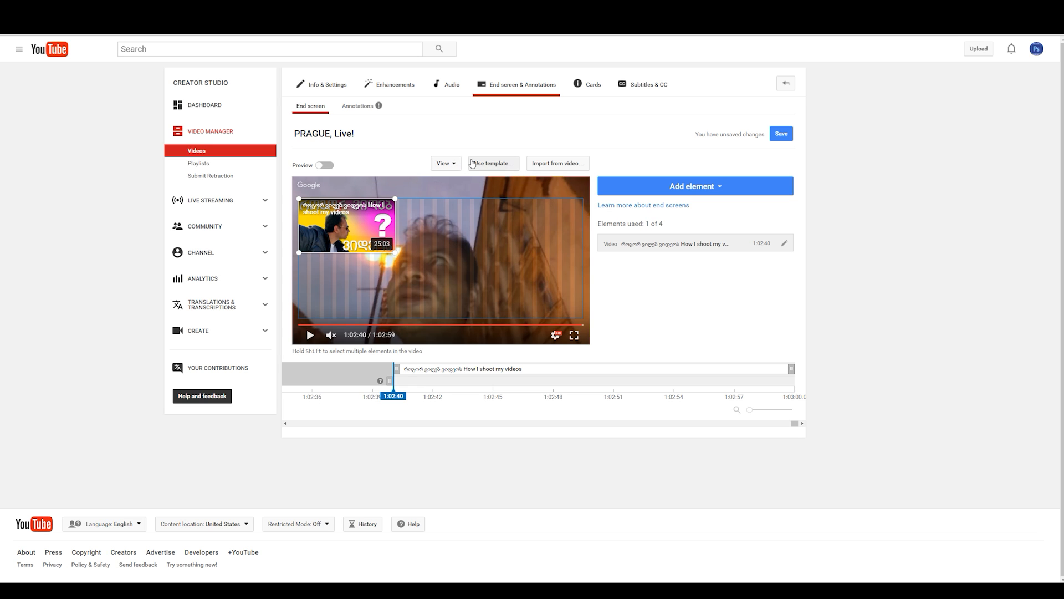
Step: Review the grid and snapping display options and the available YouTube end screen templates without applying one
left_click(446, 163)
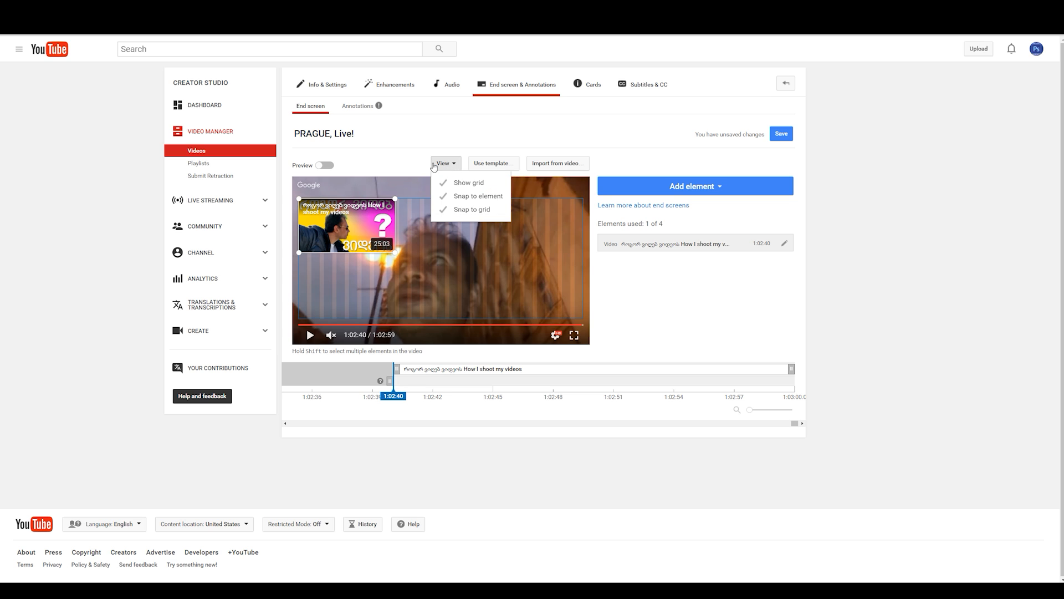
left_click(405, 155)
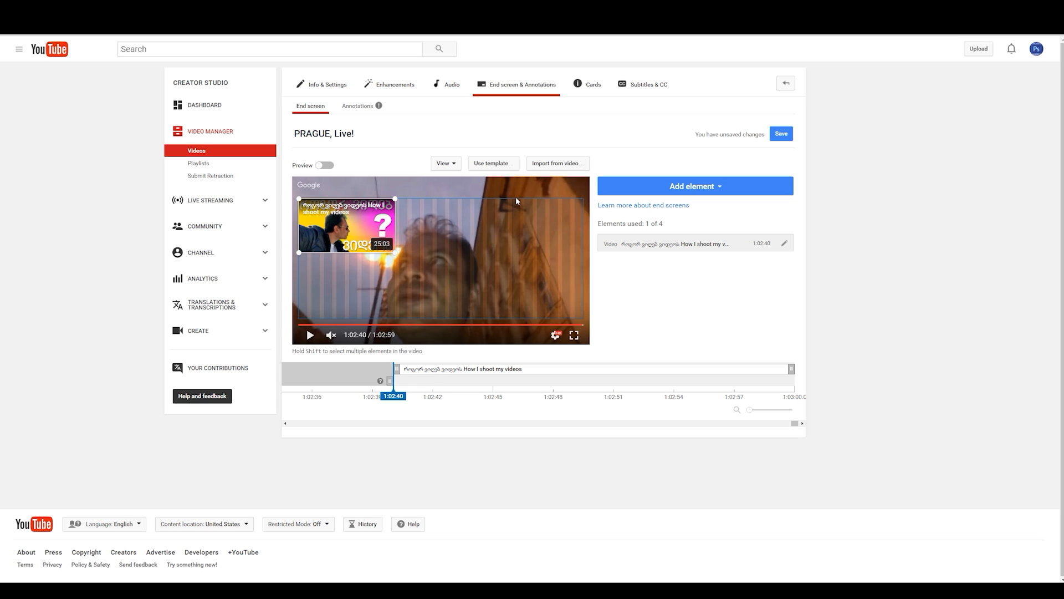
left_click(499, 167)
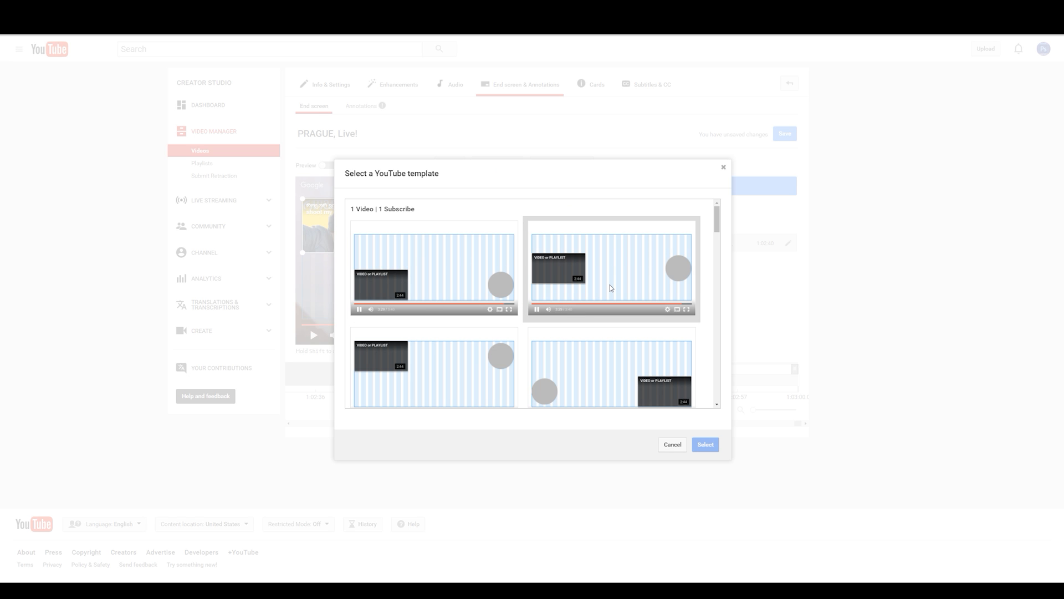
left_click_drag(716, 220, 718, 399)
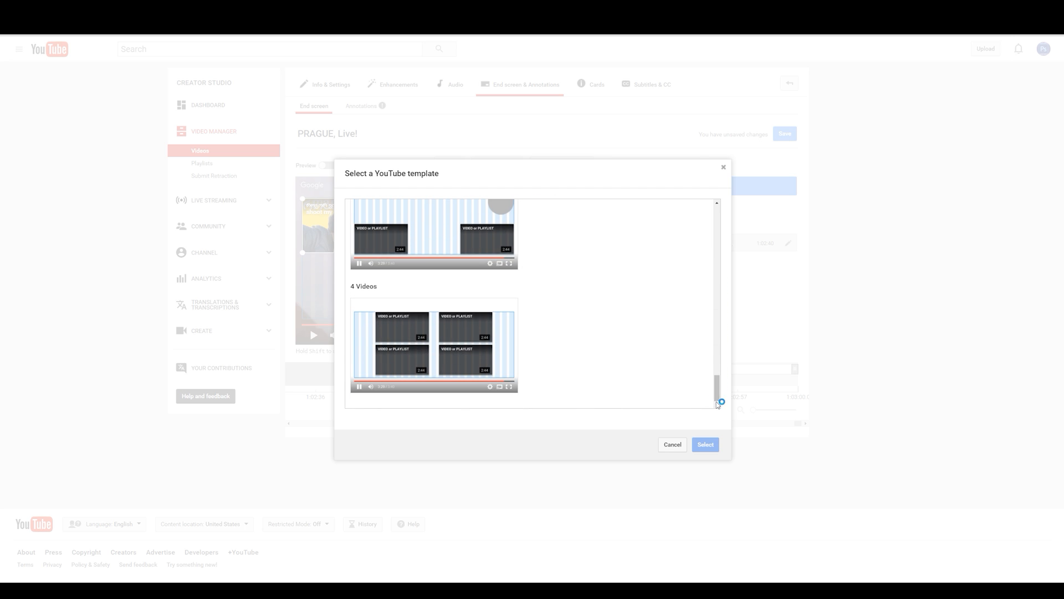
left_click(675, 445)
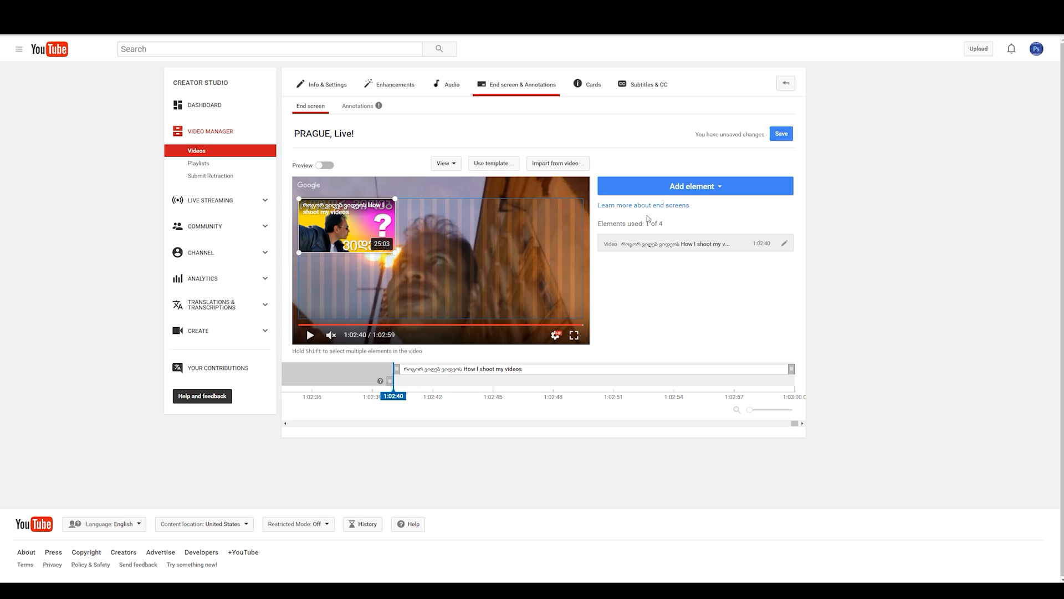
Step: Add the Prague VLOG #2 upload as a video element and move the "How I shoot my videos" element to the frame's upper-right corner
left_click(719, 188)
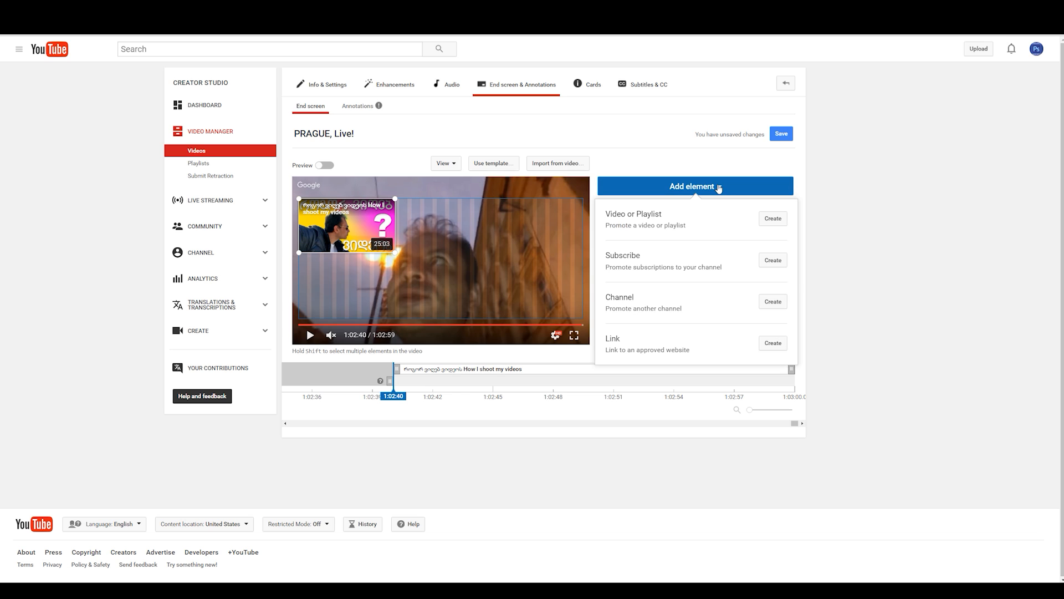
left_click(779, 220)
left_click(436, 332)
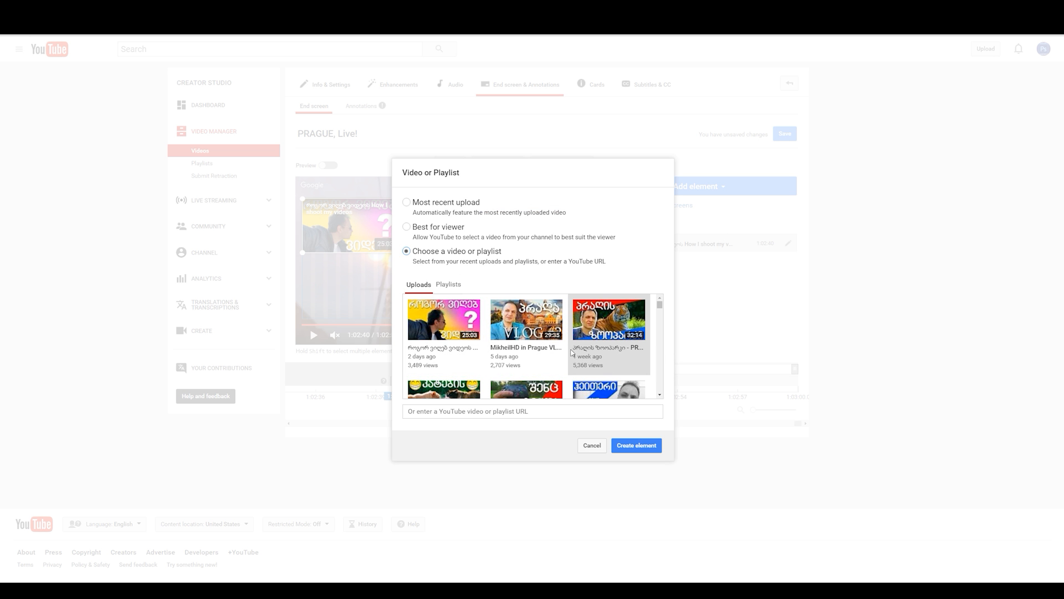
left_click(526, 327)
left_click(643, 454)
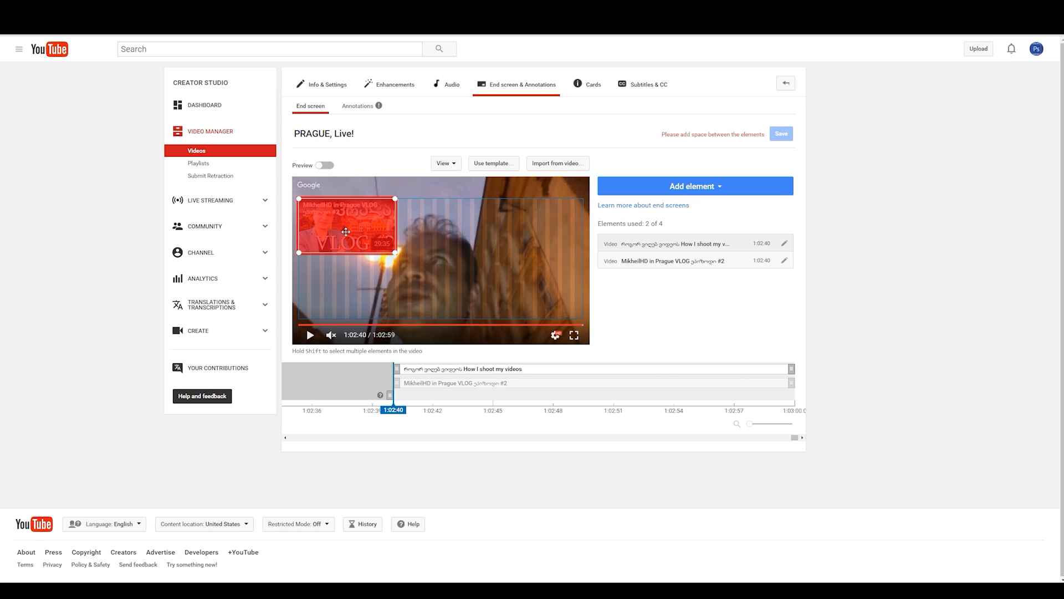
left_click_drag(344, 223, 539, 219)
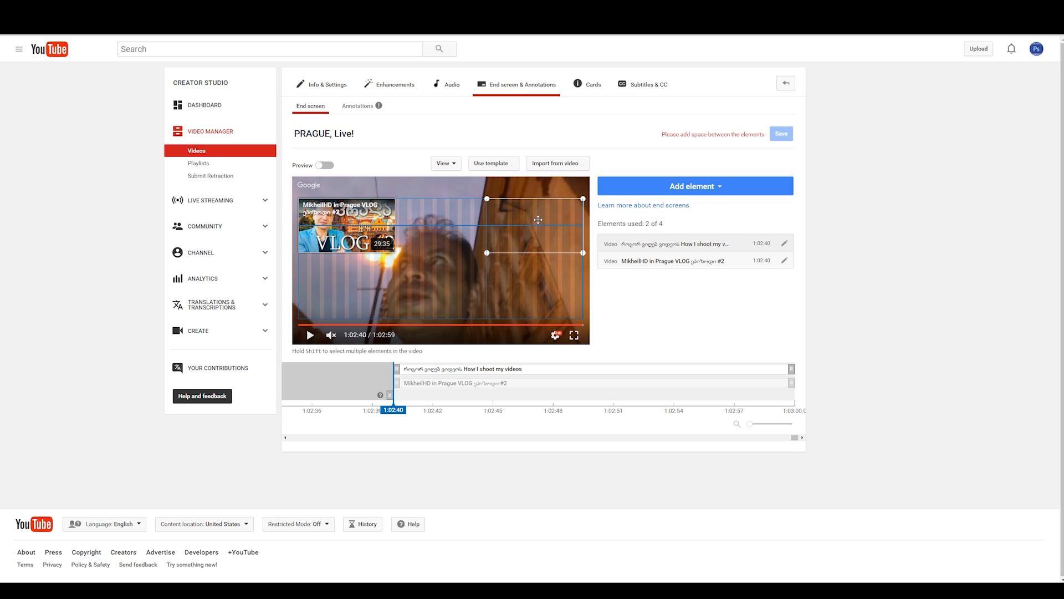
Step: Add the "cat fighting" upload as a video element and place it in the lower-left corner below the Prague VLOG element
left_click(729, 189)
left_click(773, 219)
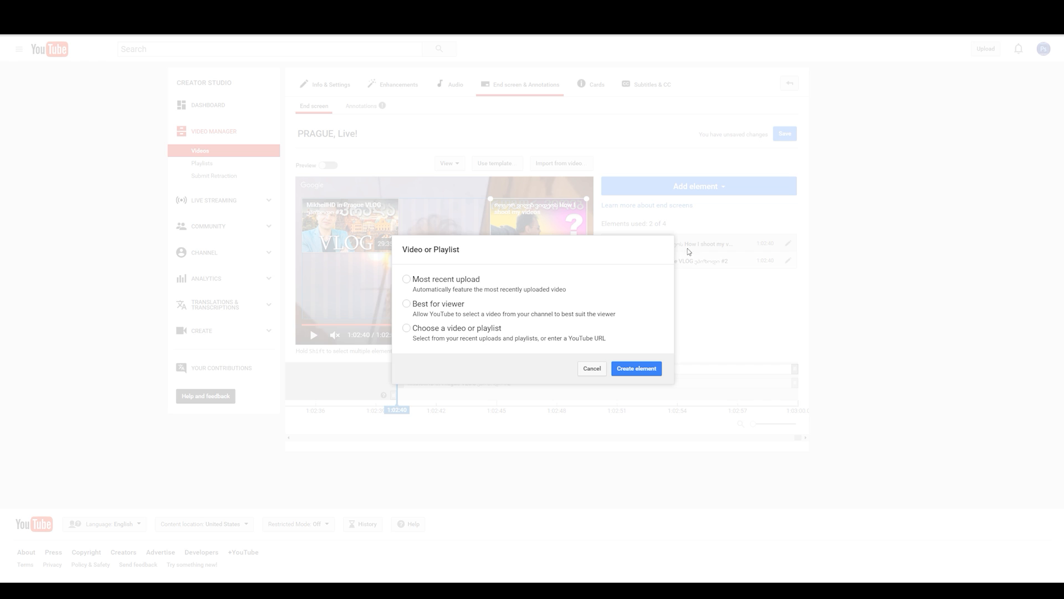
left_click(447, 344)
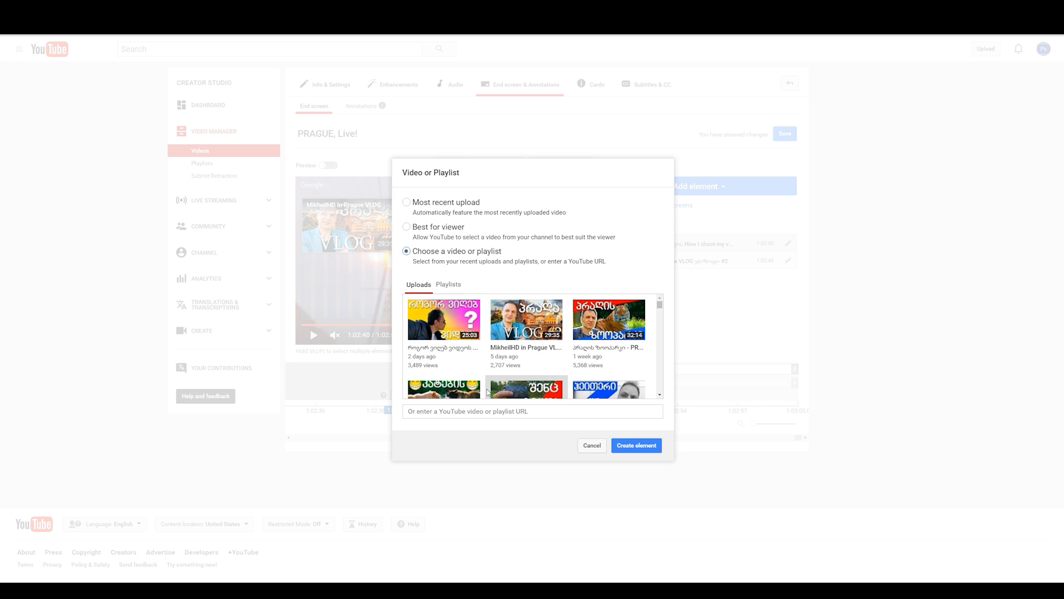
left_click(453, 390)
left_click(638, 446)
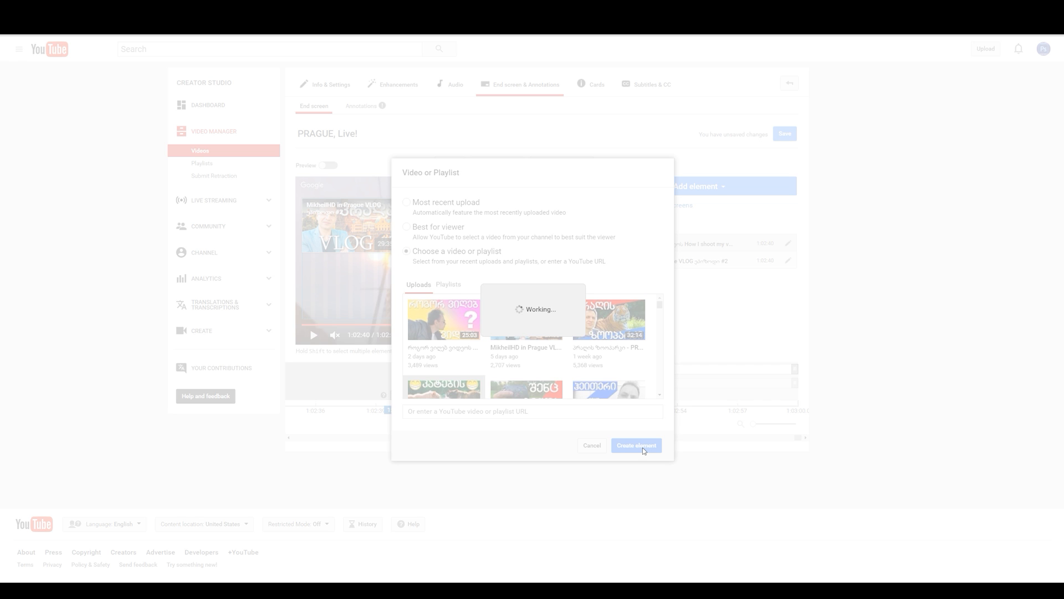
left_click_drag(363, 224, 363, 291)
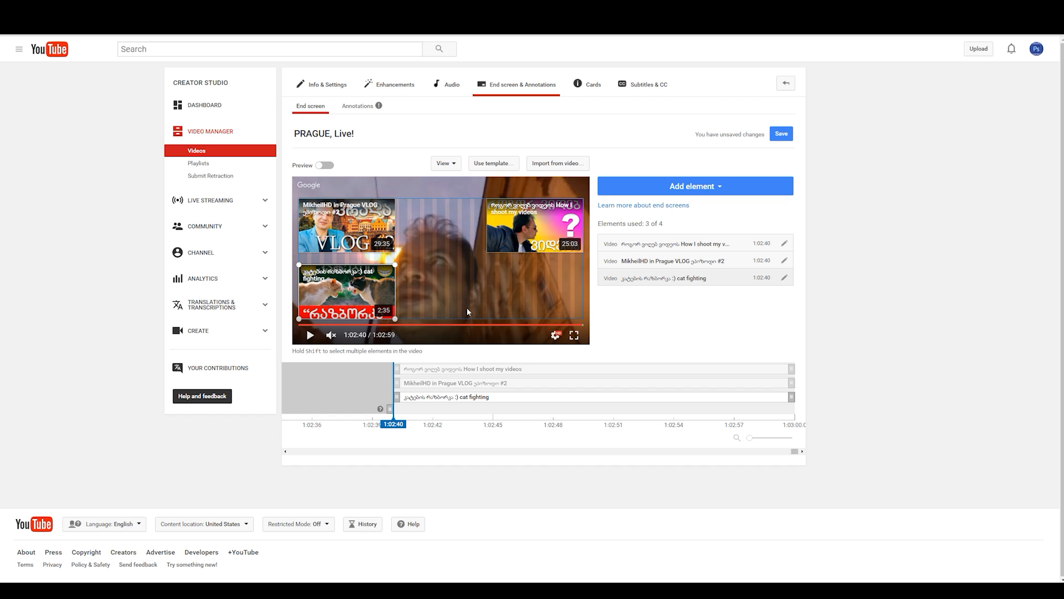
Step: Hide the grid in the end screen preview
left_click(446, 163)
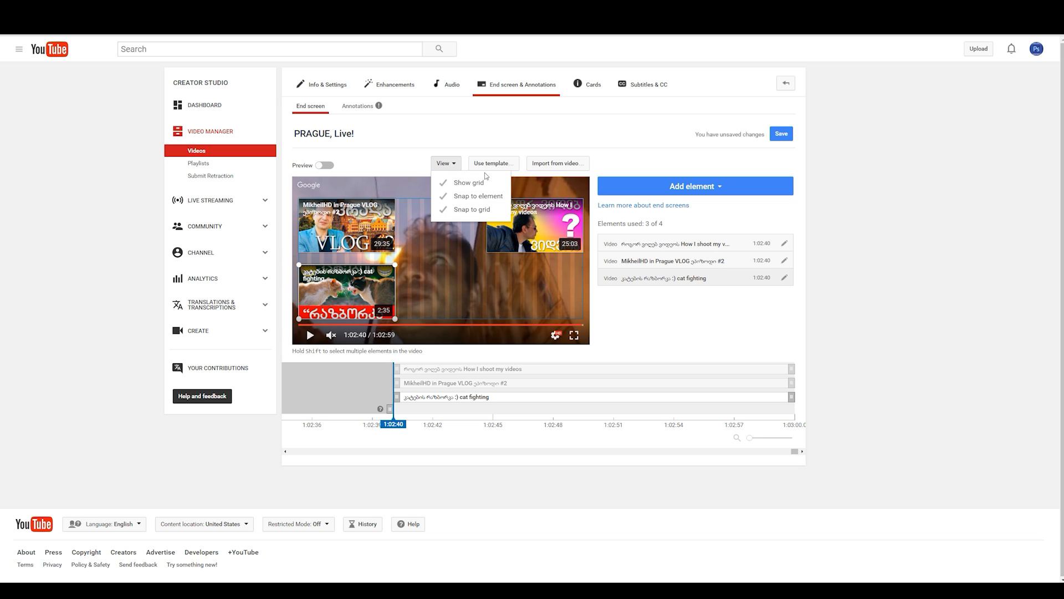
left_click(470, 183)
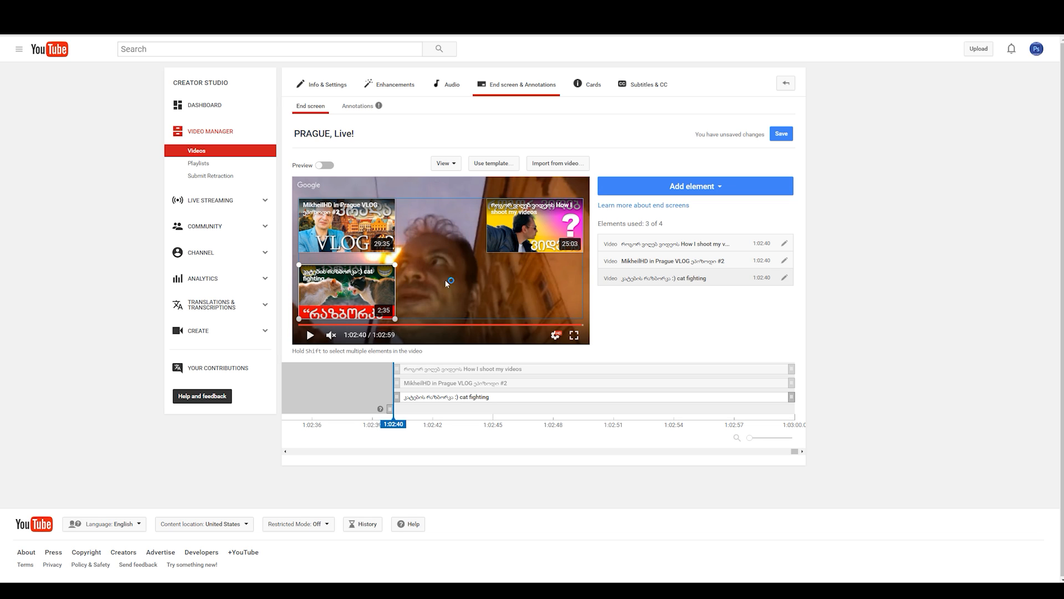
Step: Turn off snapping to elements and to the grid, and try moving the "cat fighting" element freely
left_click(447, 163)
left_click(453, 191)
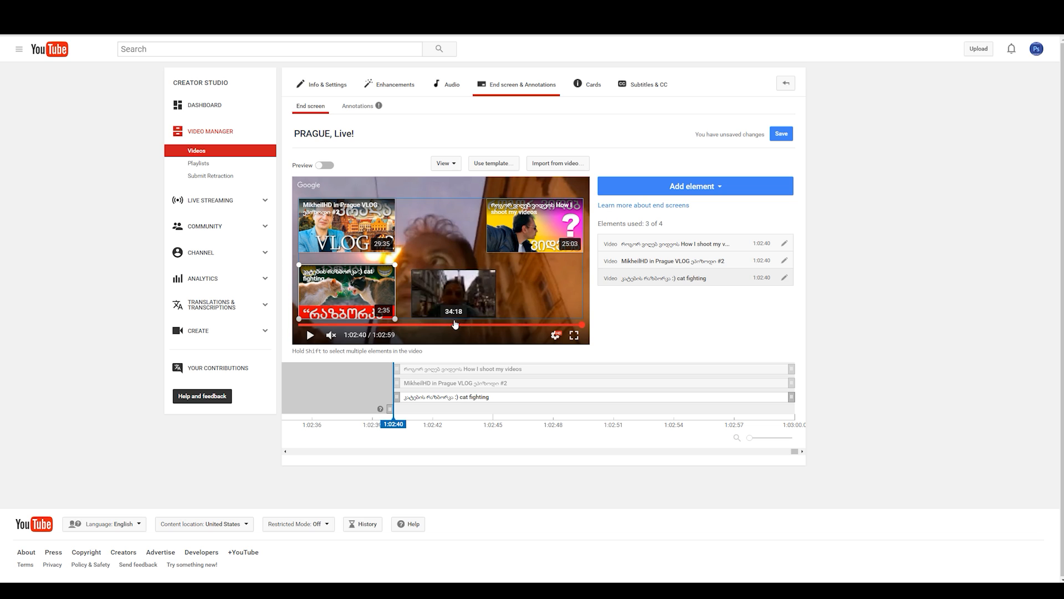
left_click(446, 163)
left_click(451, 214)
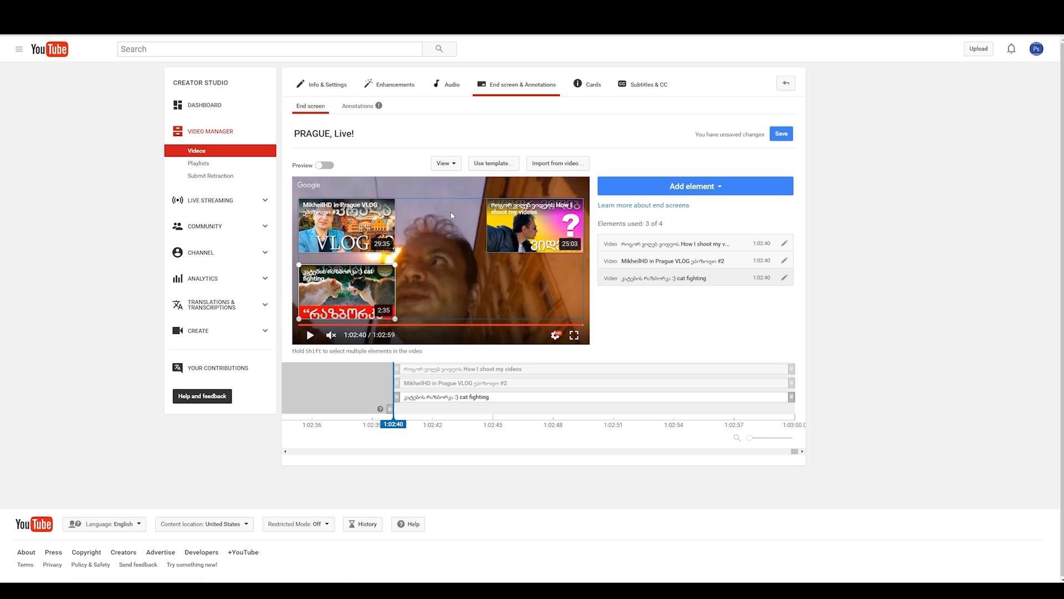
left_click(446, 163)
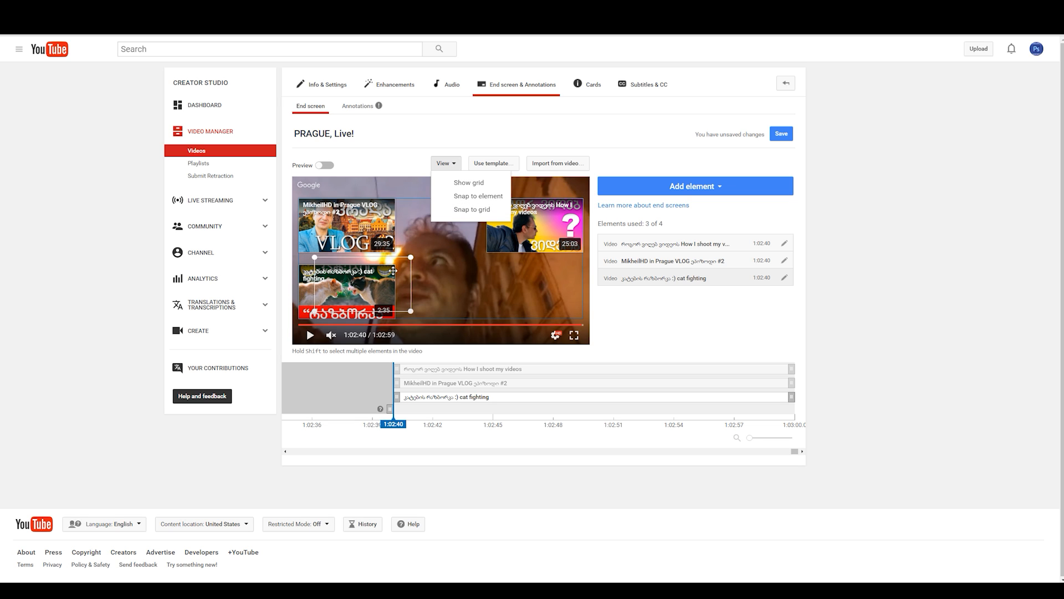
left_click(373, 284)
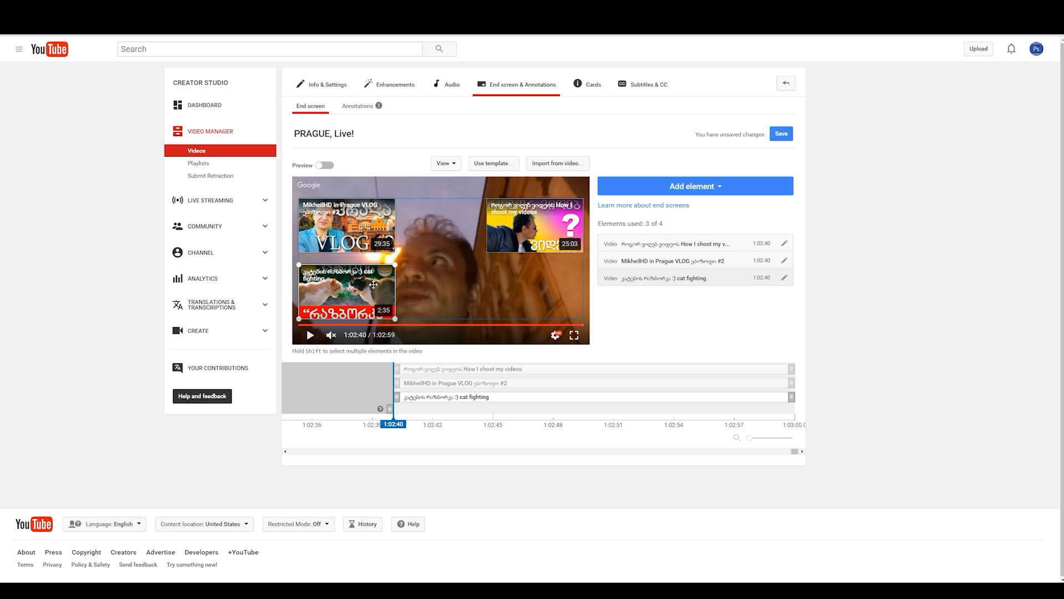
Step: Turn on snap to grid and snap to element, and show the grid over the end screen preview
left_click(449, 164)
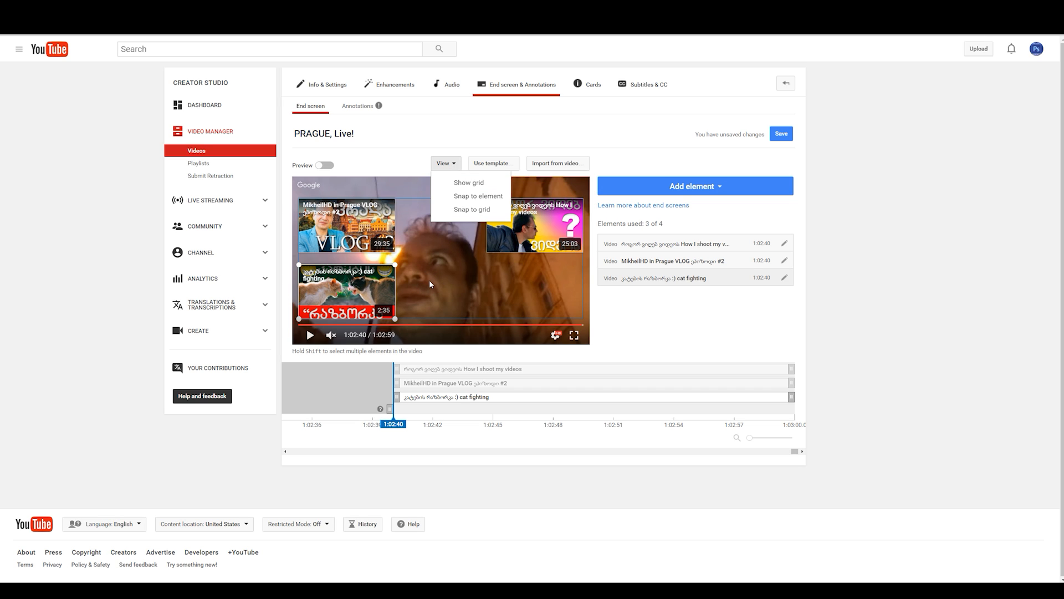
left_click(472, 209)
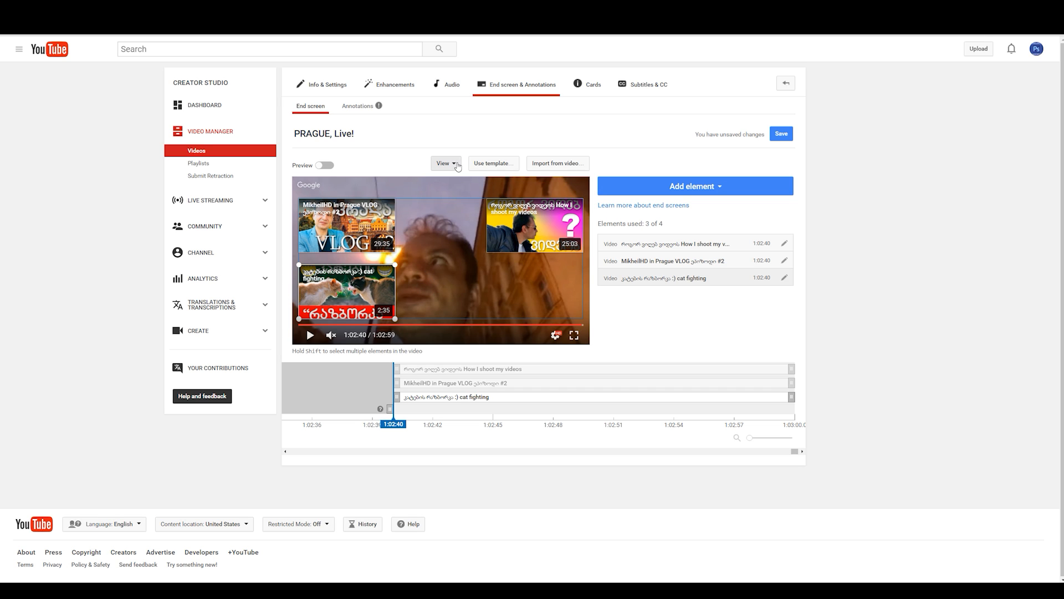
left_click(457, 165)
left_click(462, 196)
left_click(445, 164)
left_click(469, 182)
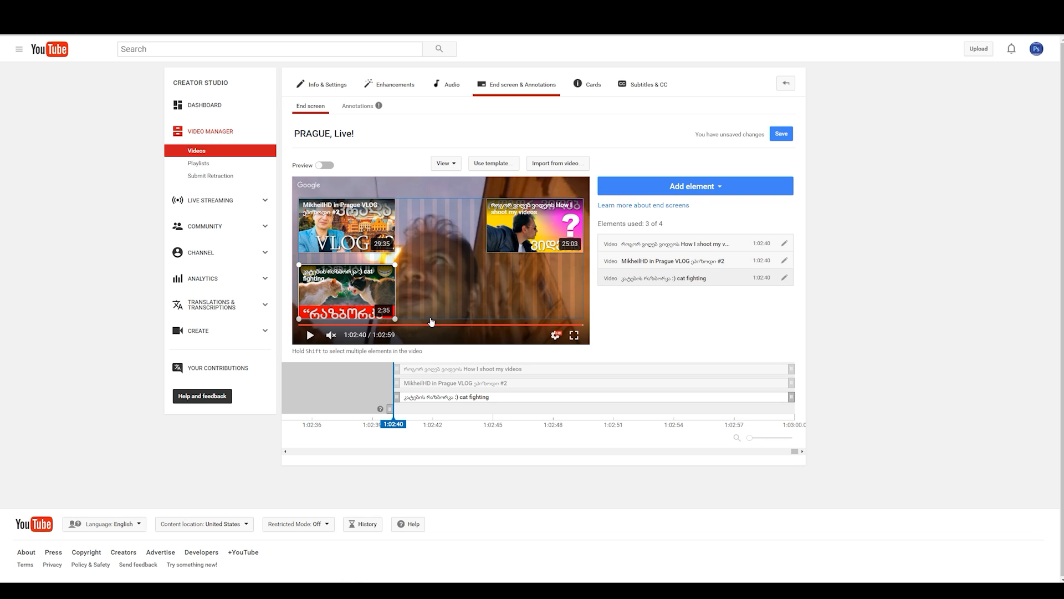
Step: Add a Subscribe element and place it in the frame's lower-right corner below the "How I shoot my videos" element
left_click(700, 187)
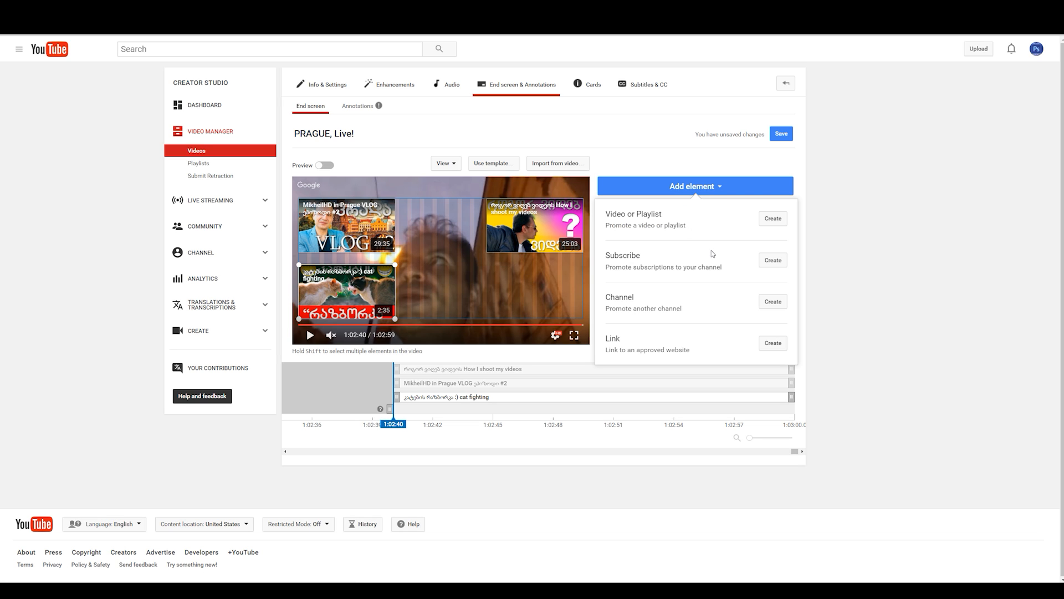
left_click(773, 261)
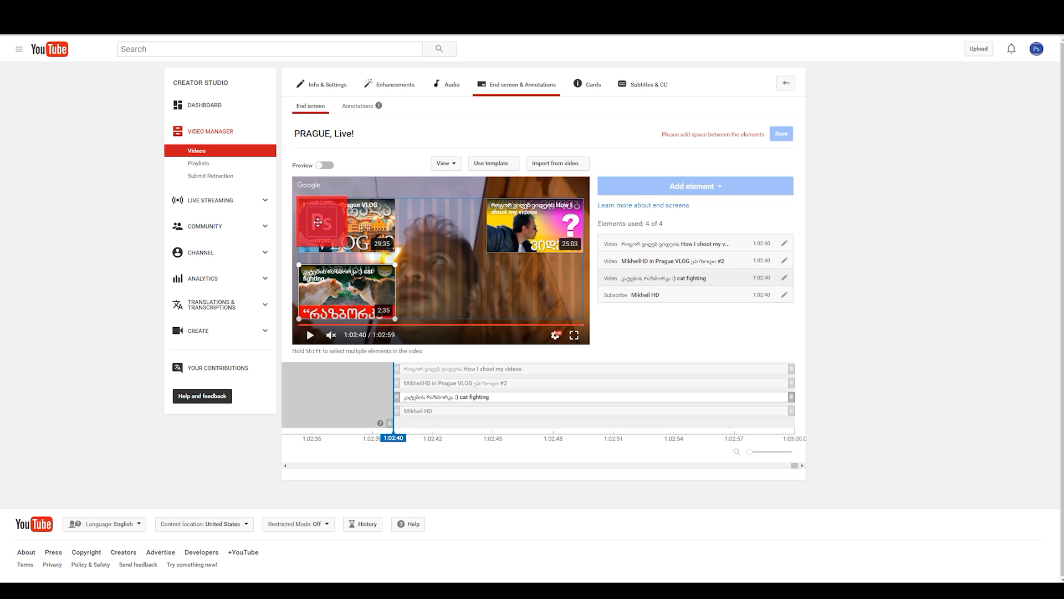
left_click_drag(315, 219, 558, 295)
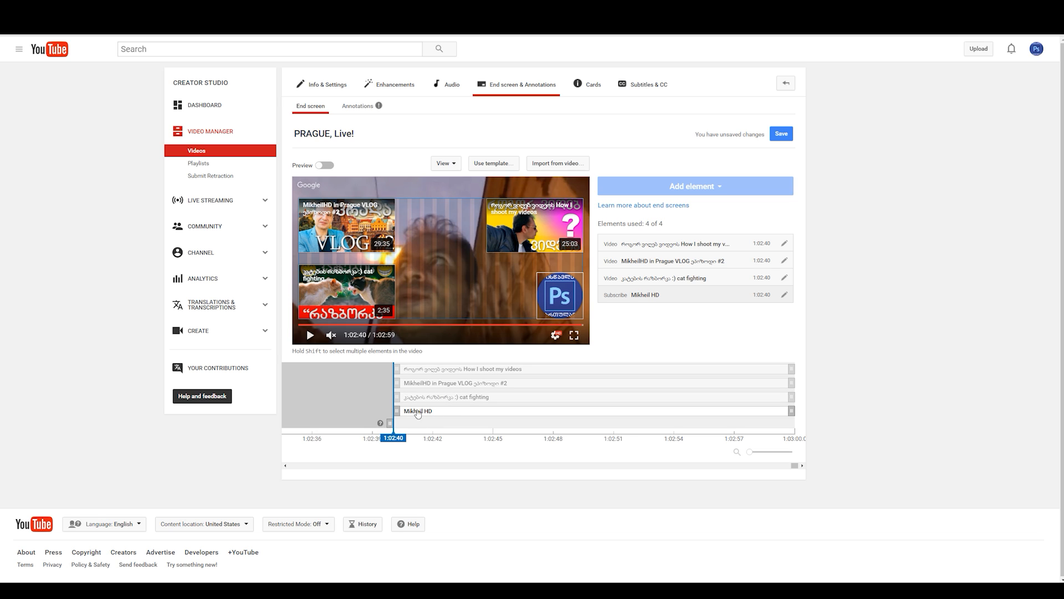
Step: Stagger the start times: Subscribe element at 1:02:45, "cat fighting" at 1:02:42 and Prague VLOG #2 at 1:02:41
left_click_drag(396, 411, 481, 411)
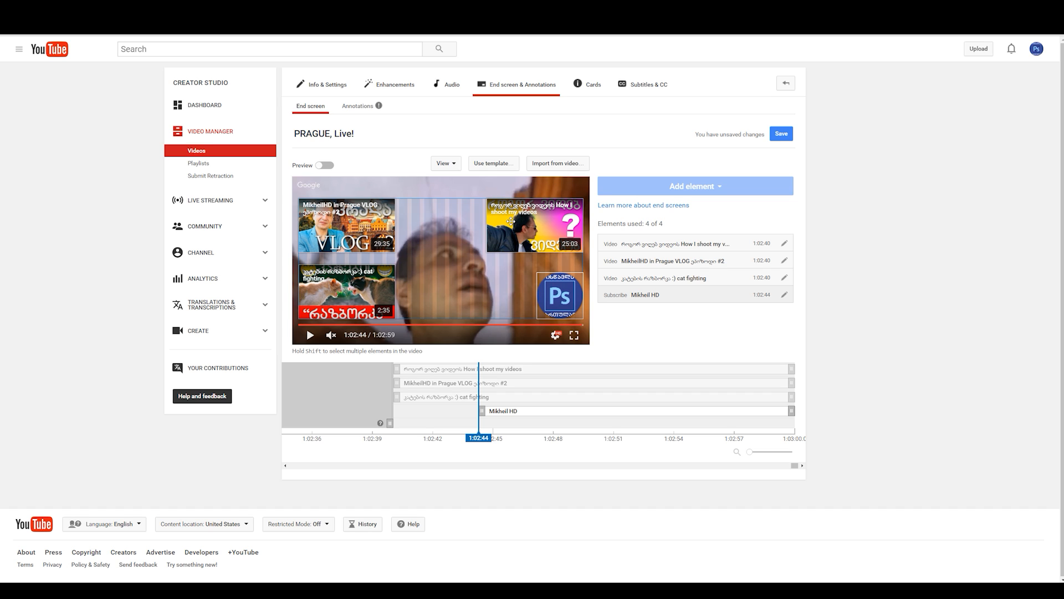
left_click_drag(481, 411, 502, 411)
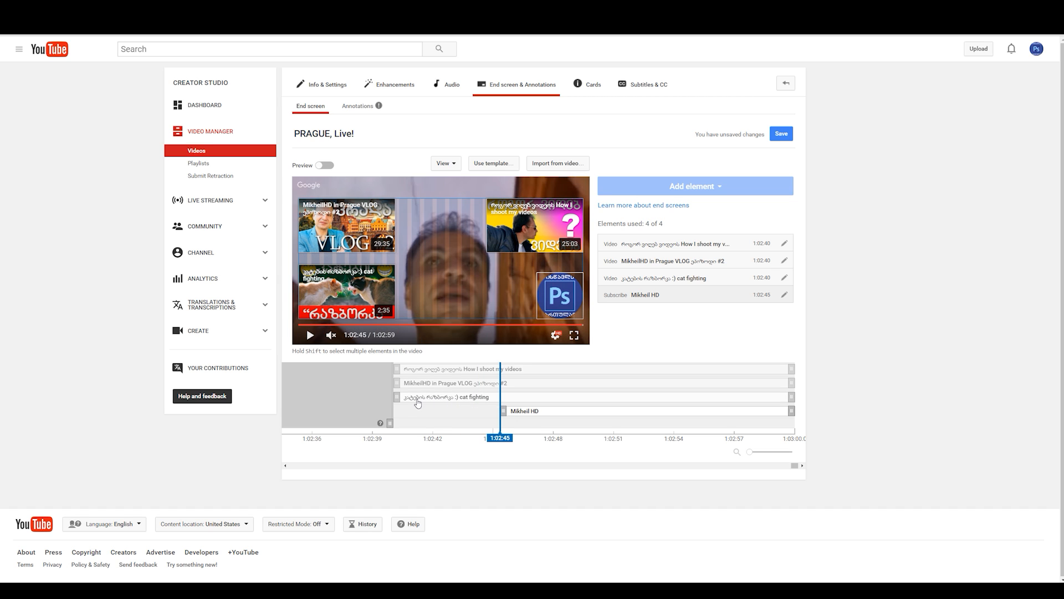
left_click_drag(396, 396, 427, 383)
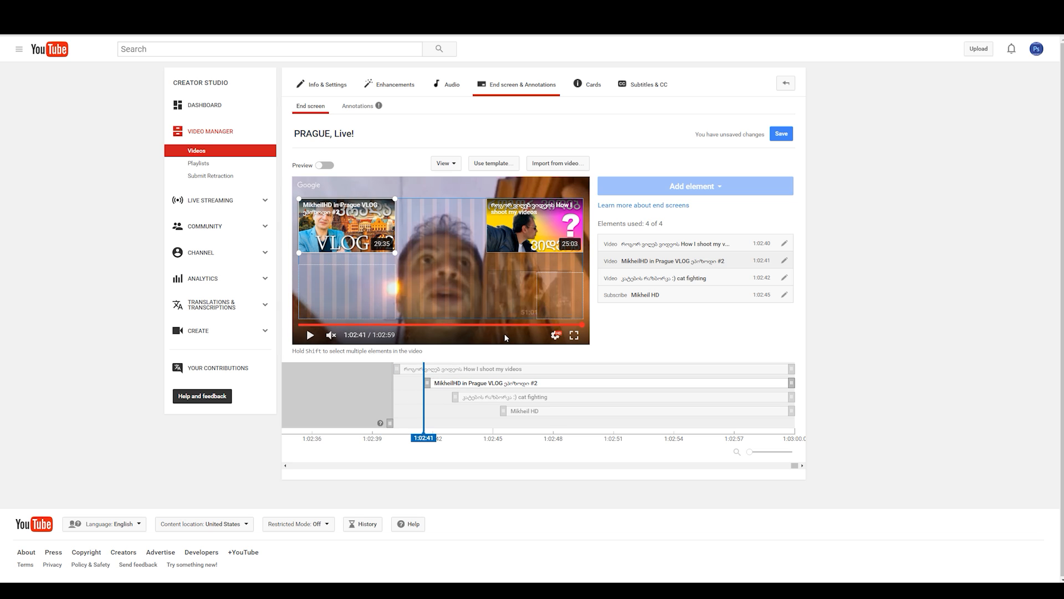
Step: Preview the end screen from 1:02:40 to check when each element appears, and return to editing
left_click_drag(424, 428, 393, 424)
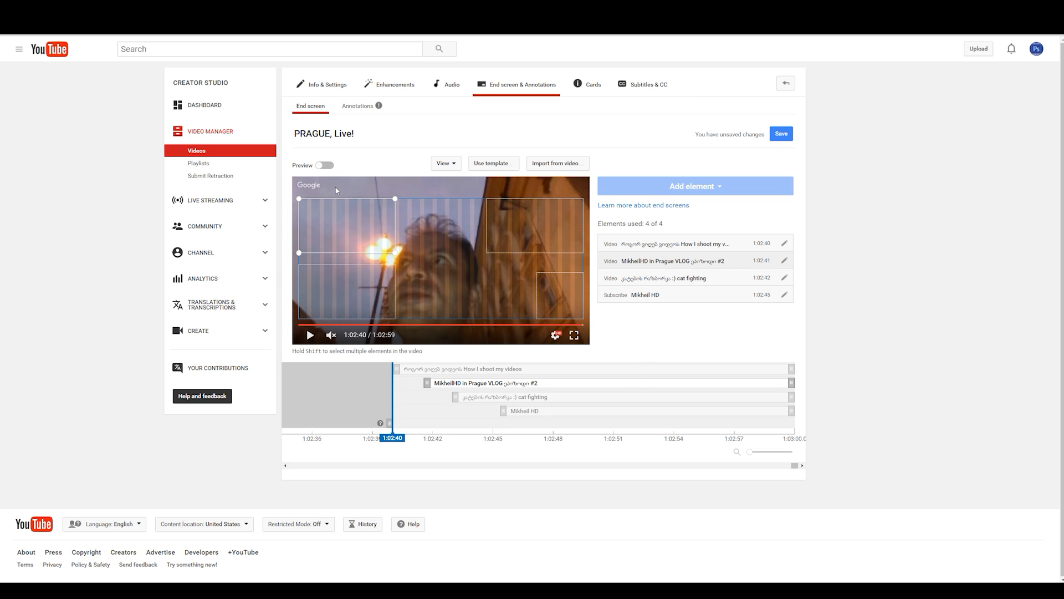
left_click(326, 165)
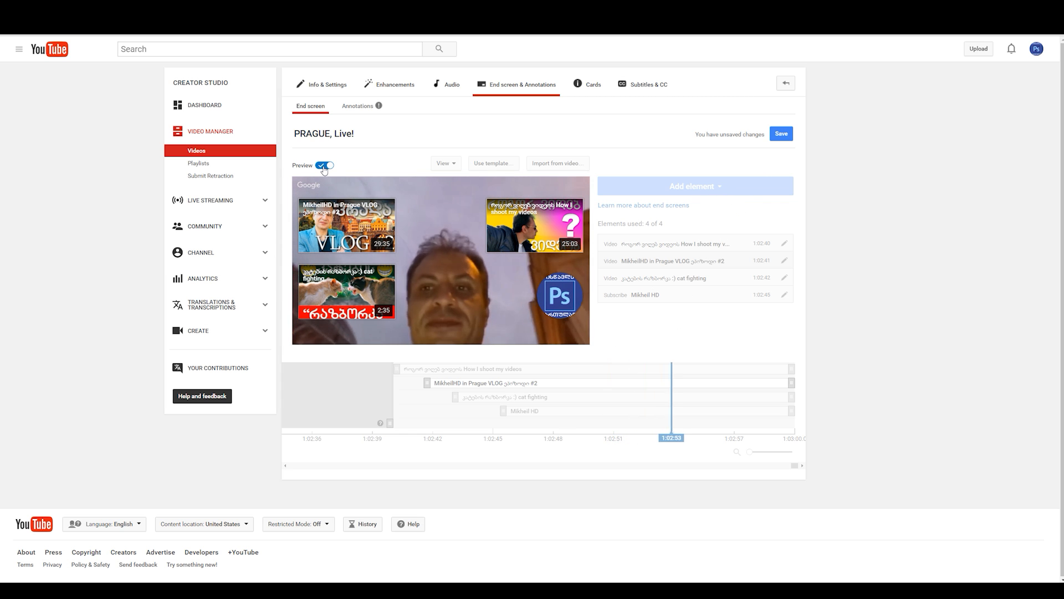
left_click(496, 198)
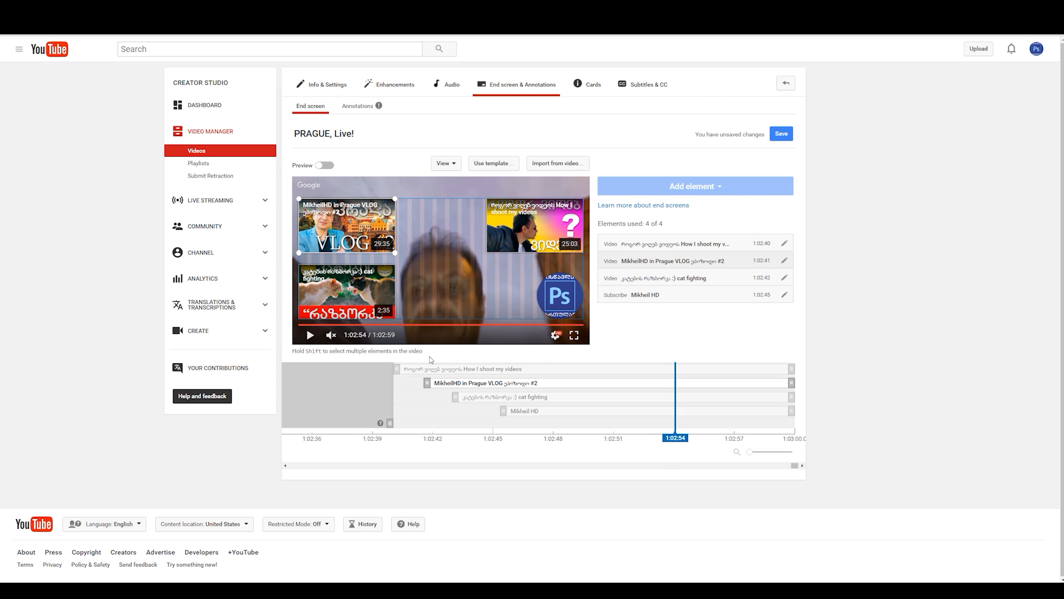
Step: Set the start of the Prague VLOG #2, "cat fighting" and Subscribe elements to 1:02:40
left_click_drag(425, 382, 396, 382)
left_click_drag(455, 397, 396, 395)
left_click_drag(502, 411, 358, 409)
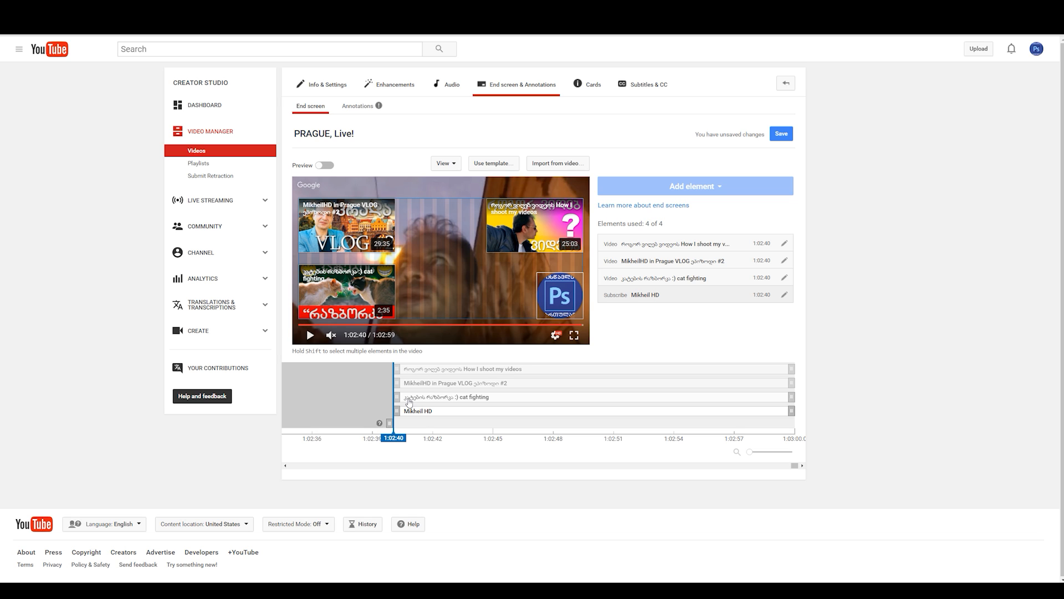
left_click(408, 399)
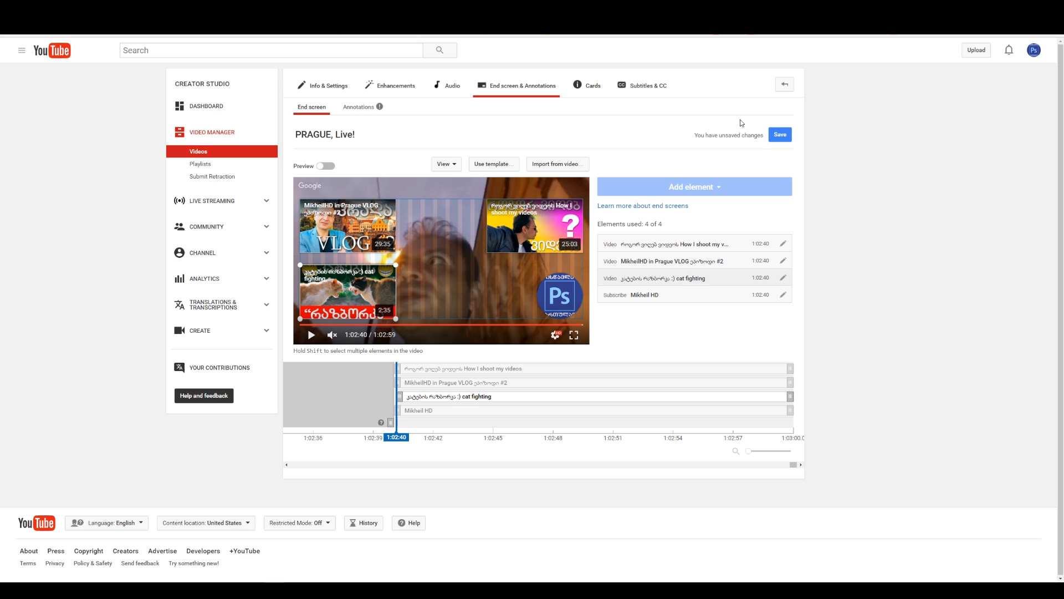
Step: Read the notice on whether annotations can be used on this video together with end screen elements
left_click(777, 137)
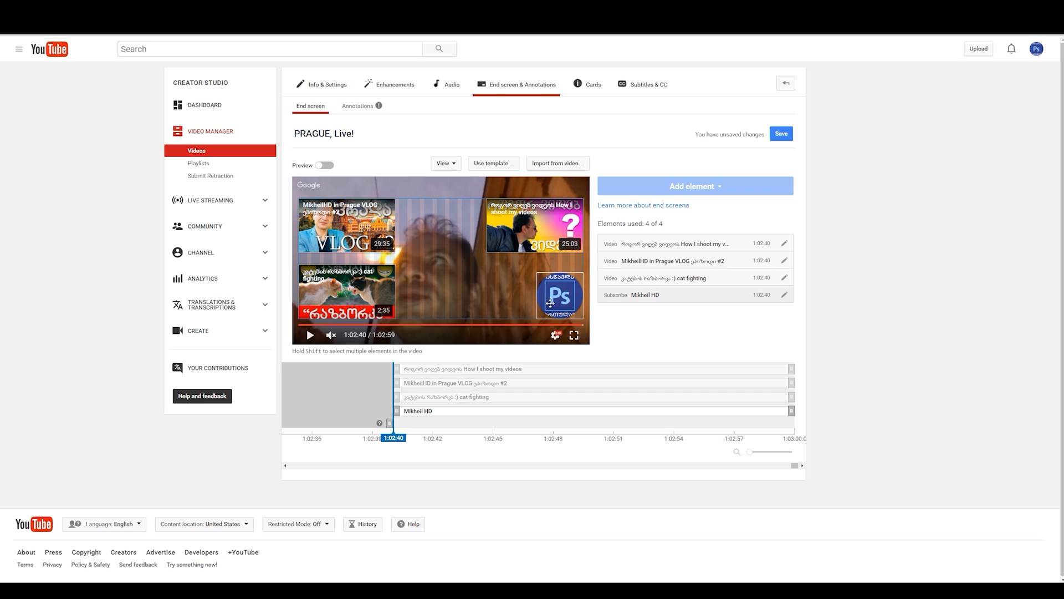
mouse_move(353, 113)
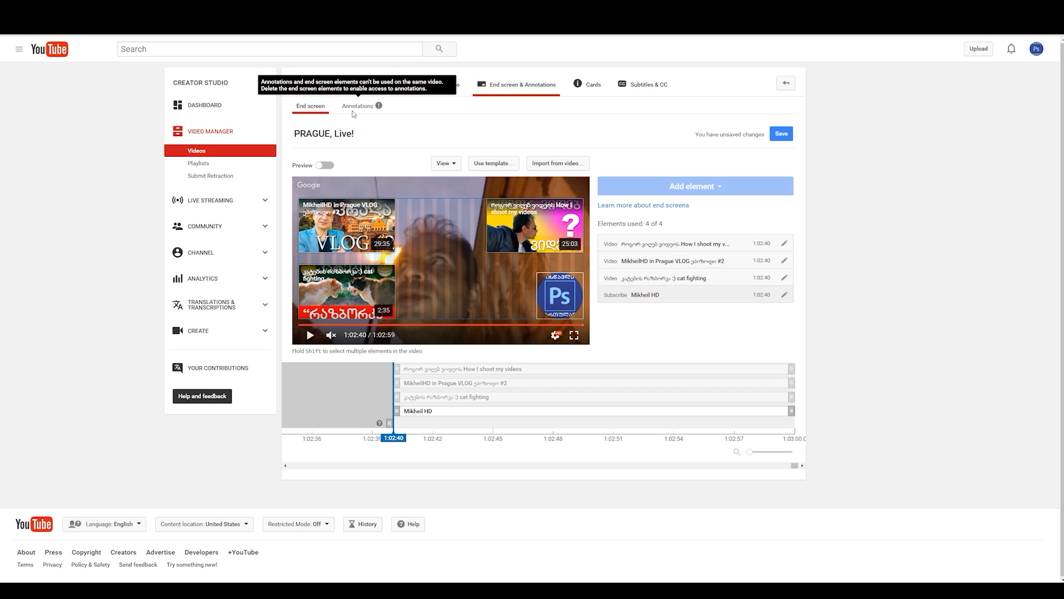